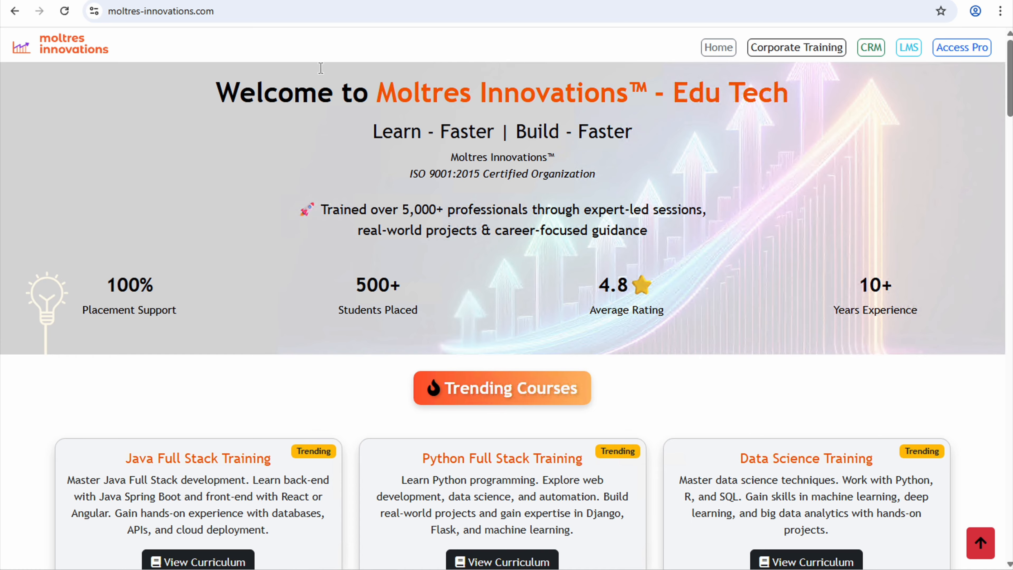
- Search Google for 'mysql download' in a new browser tab
{"action": "key", "text": "ctrl+t"}
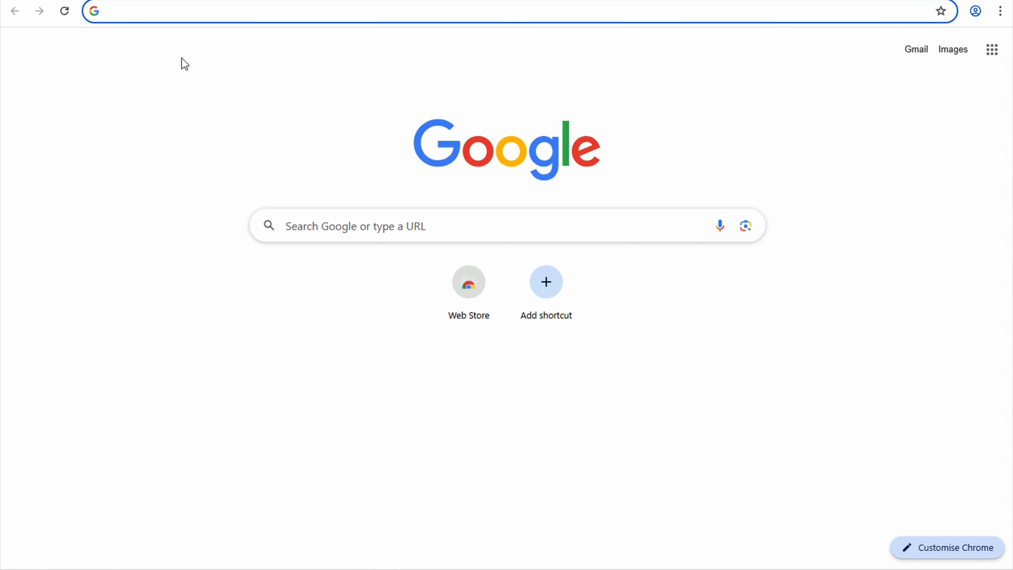
{"action": "type", "text": "mysql"}
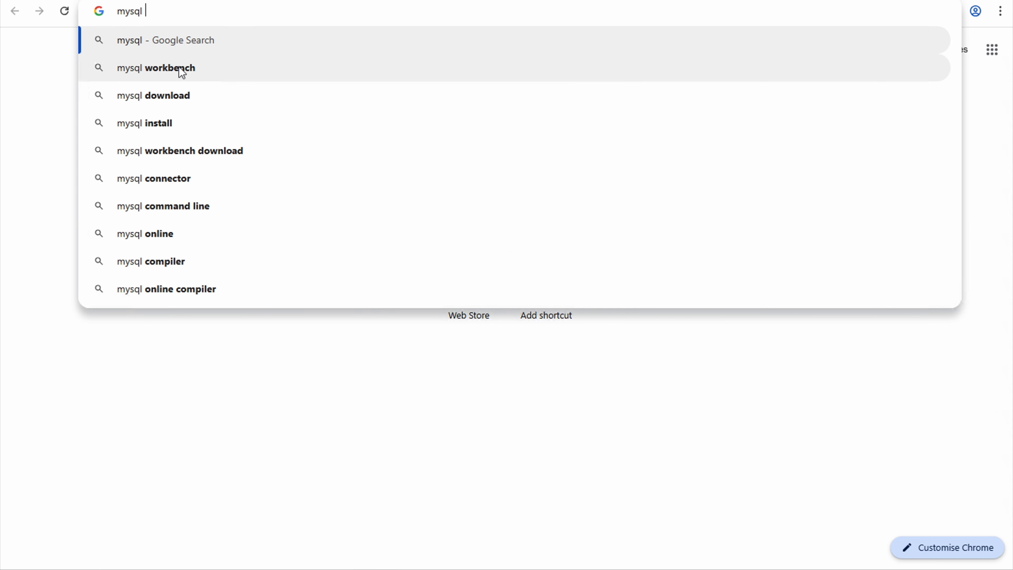
{"action": "left_click", "coordinate": [173, 91]}
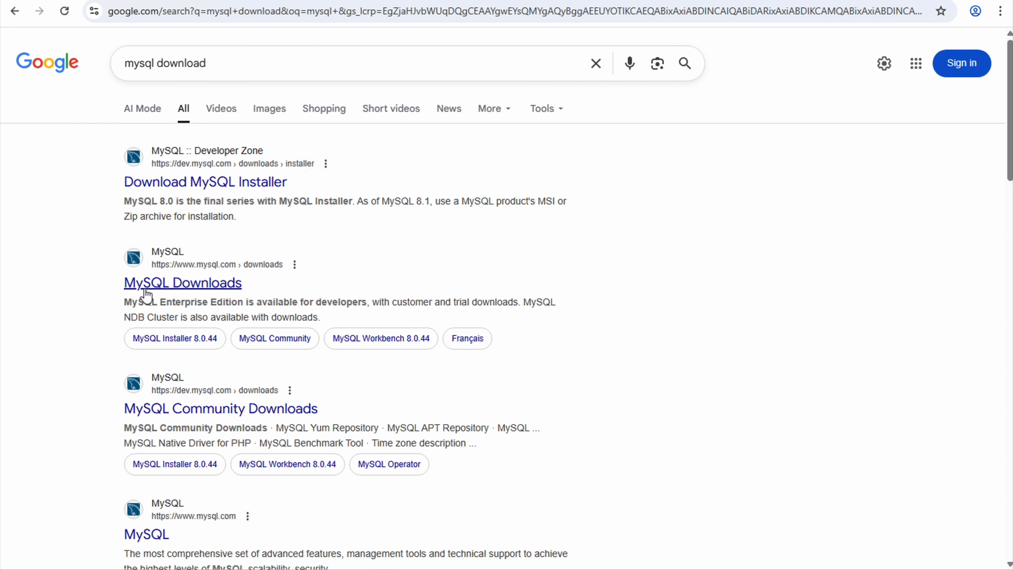
- Go from the MySQL Downloads page to MySQL Community (GPL) Downloads
{"action": "left_click", "coordinate": [187, 281]}
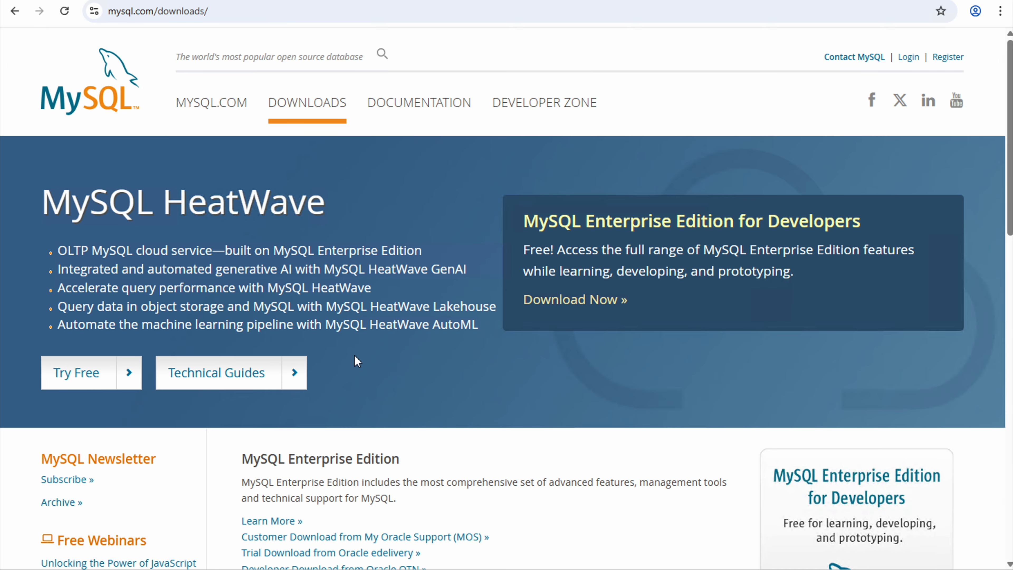
{"action": "scroll", "coordinate": [354, 355], "scroll_direction": "down", "scroll_amount": 9}
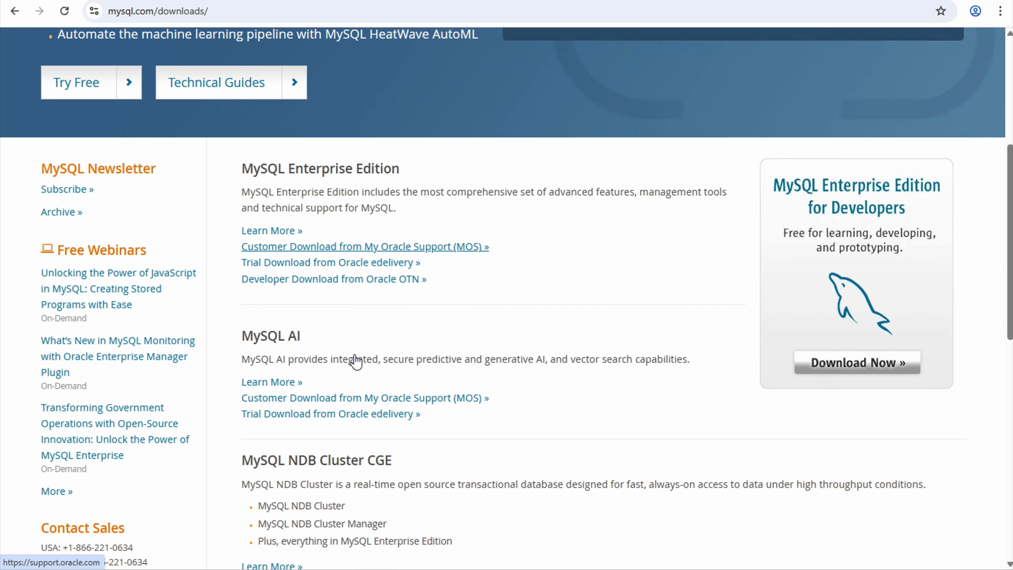
{"action": "scroll", "coordinate": [355, 361], "scroll_direction": "down", "scroll_amount": 4}
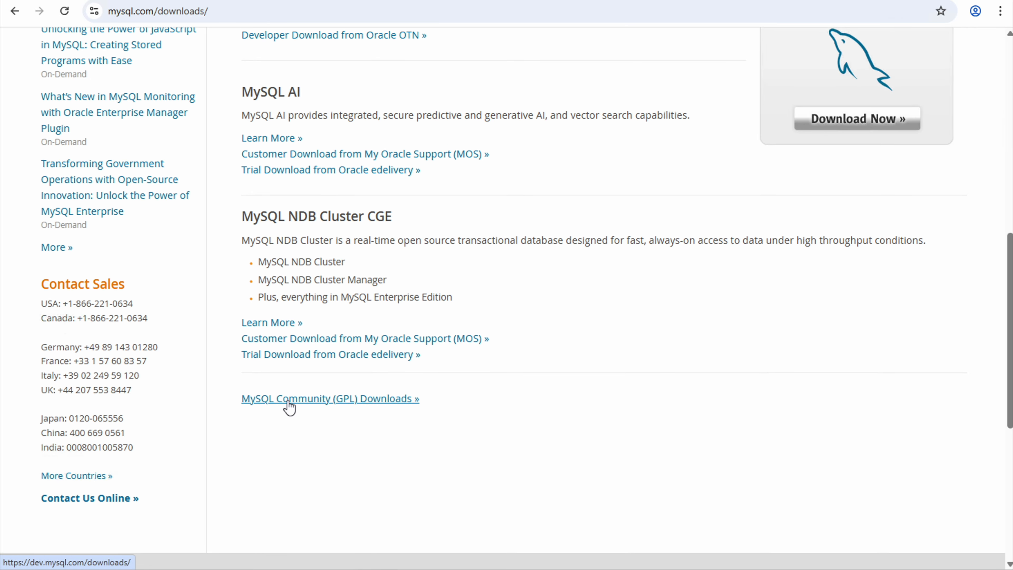
{"action": "left_click", "coordinate": [288, 399]}
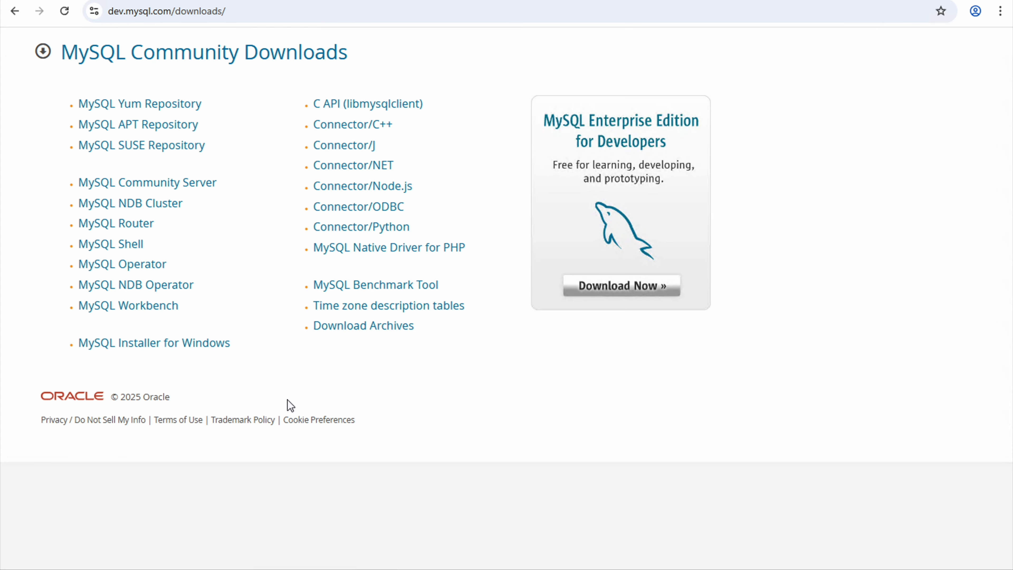
- Download the 558.3M MySQL Installer package for Microsoft Windows without signing in
{"action": "left_click", "coordinate": [141, 347]}
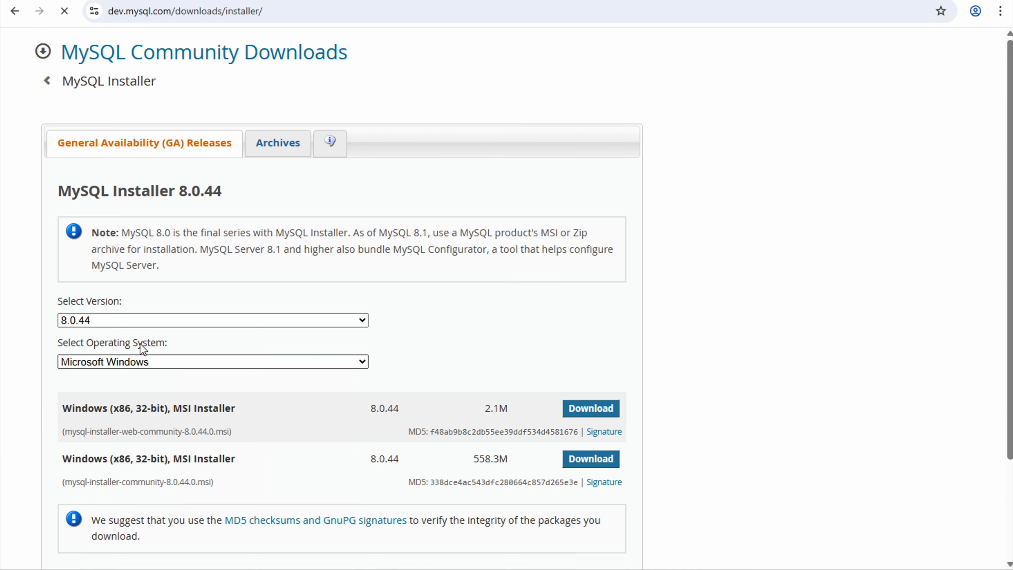
{"action": "scroll", "coordinate": [237, 404], "scroll_direction": "down", "scroll_amount": 2}
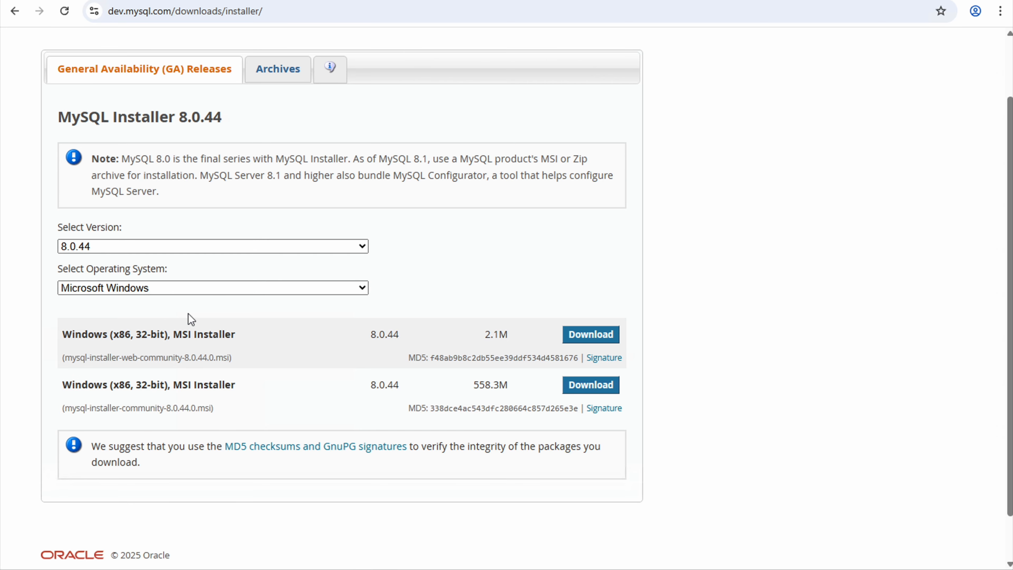
{"action": "left_click", "coordinate": [223, 286]}
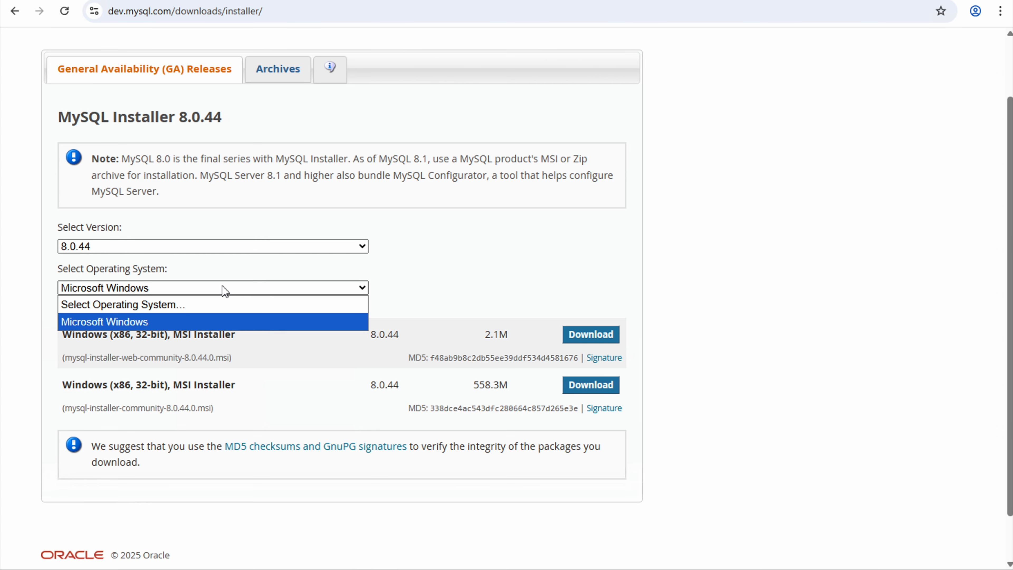
{"action": "left_click", "coordinate": [222, 286]}
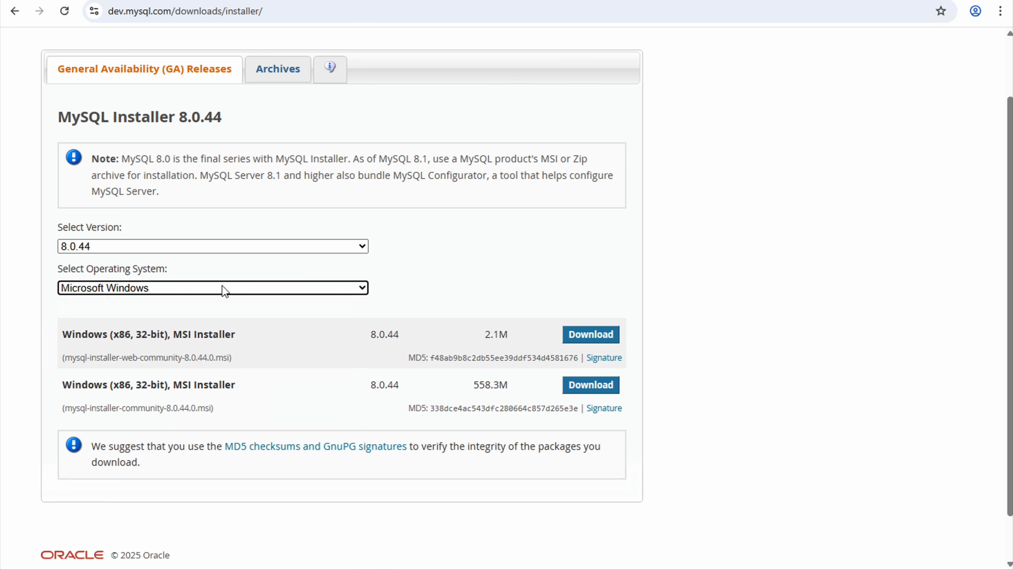
{"action": "left_click", "coordinate": [588, 389]}
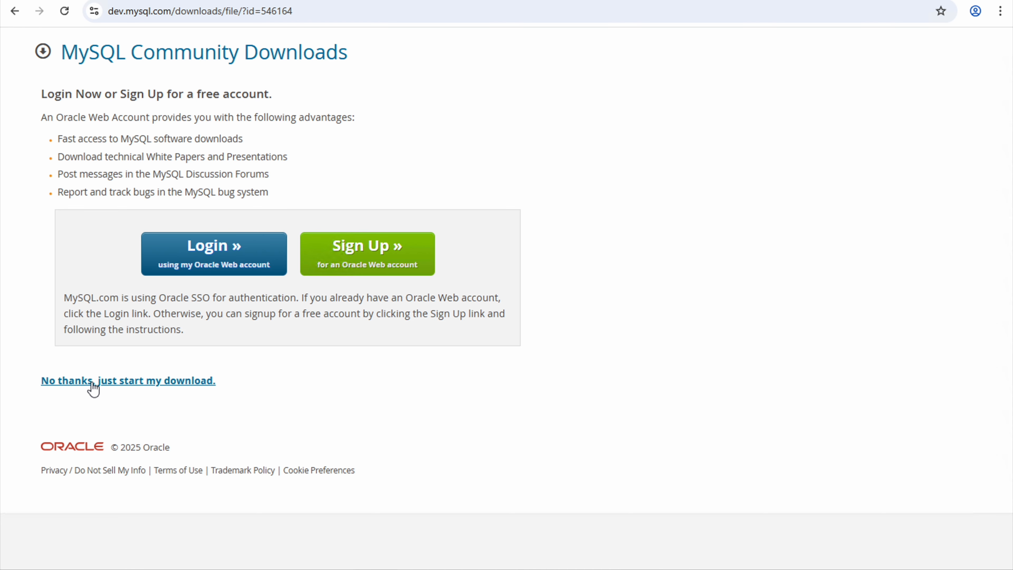
{"action": "left_click", "coordinate": [103, 381]}
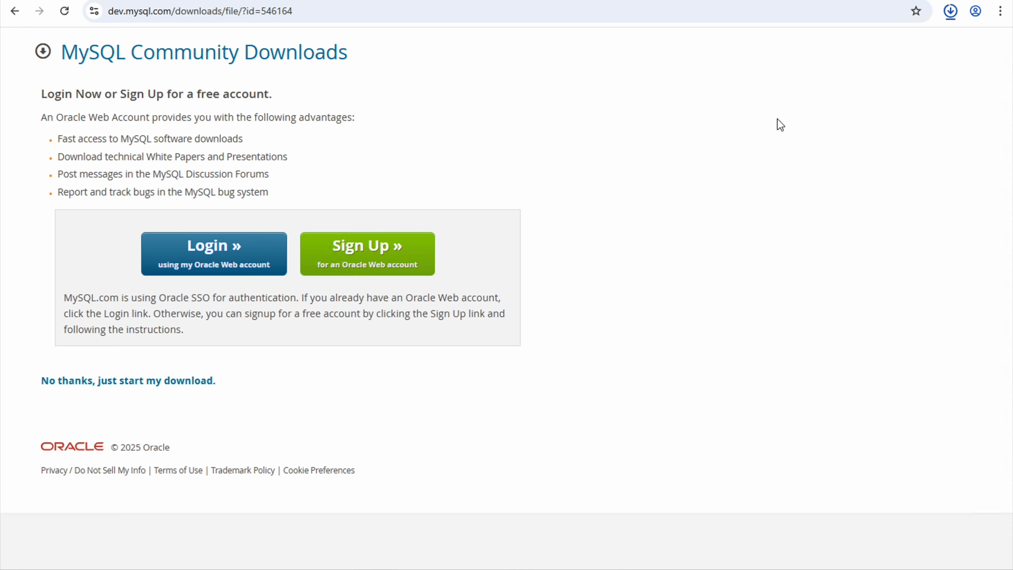
- Show the finished mysql-installer-community-8.0.44.0 download in its Downloads folder
{"action": "left_click", "coordinate": [951, 13]}
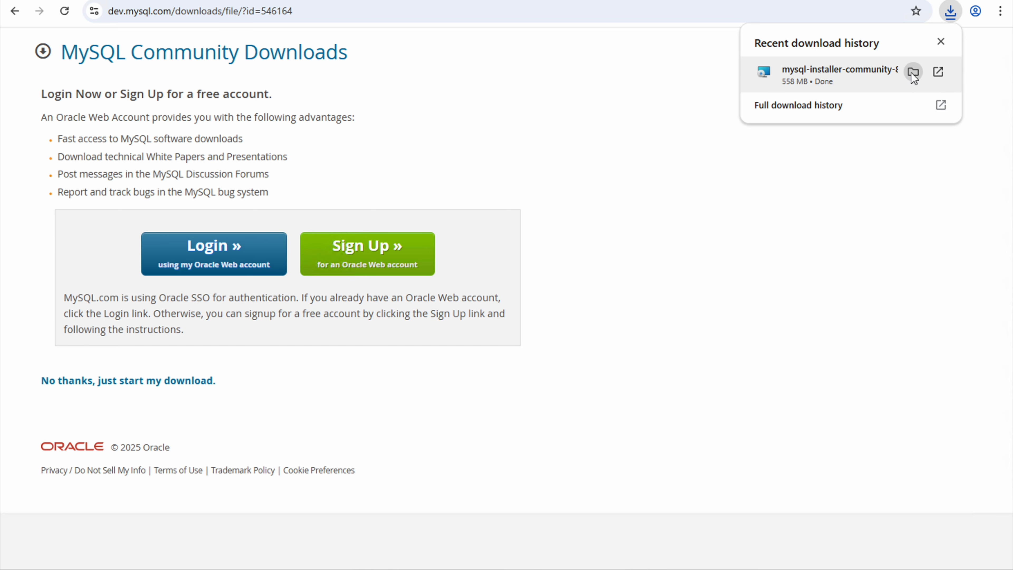
{"action": "left_click", "coordinate": [914, 73]}
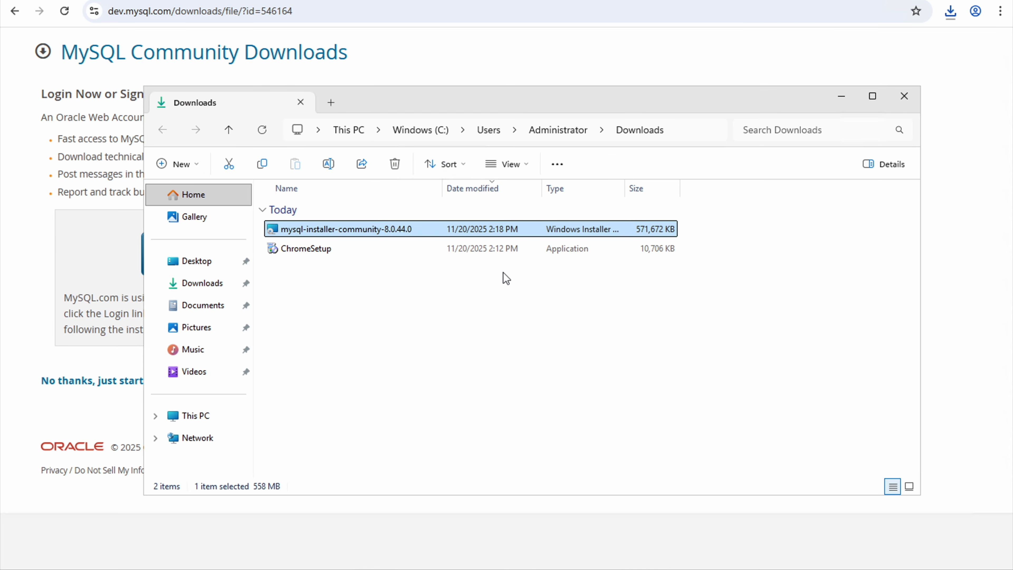
- Launch mysql-installer-community-8.0.44.0 from Downloads and allow it to run
{"action": "double_click", "coordinate": [342, 229]}
{"action": "key", "text": "Return"}
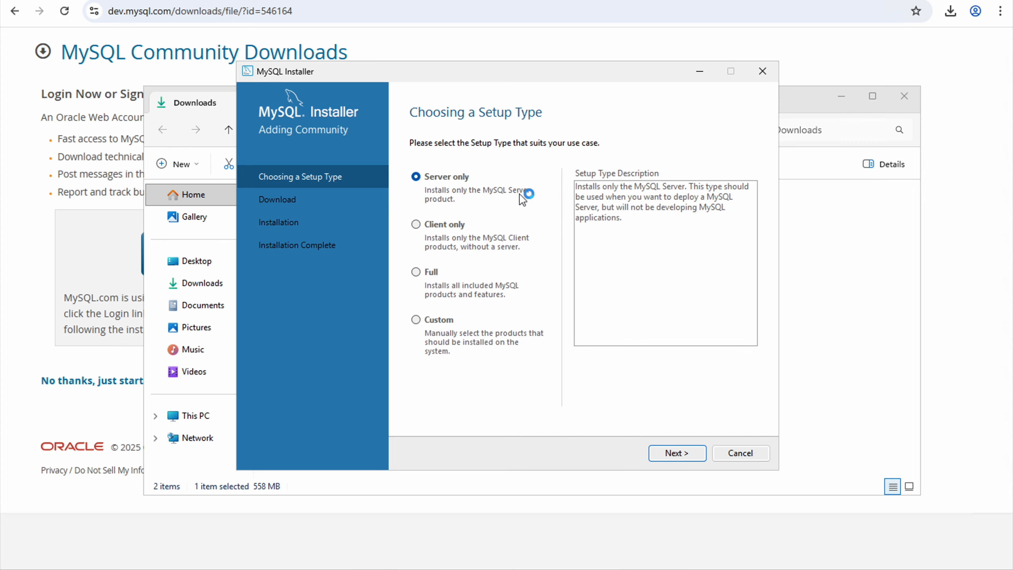
- Install MySQL Server 8.0.44 with the Server only setup type, then continue to Product Configuration
{"action": "left_click", "coordinate": [674, 455]}
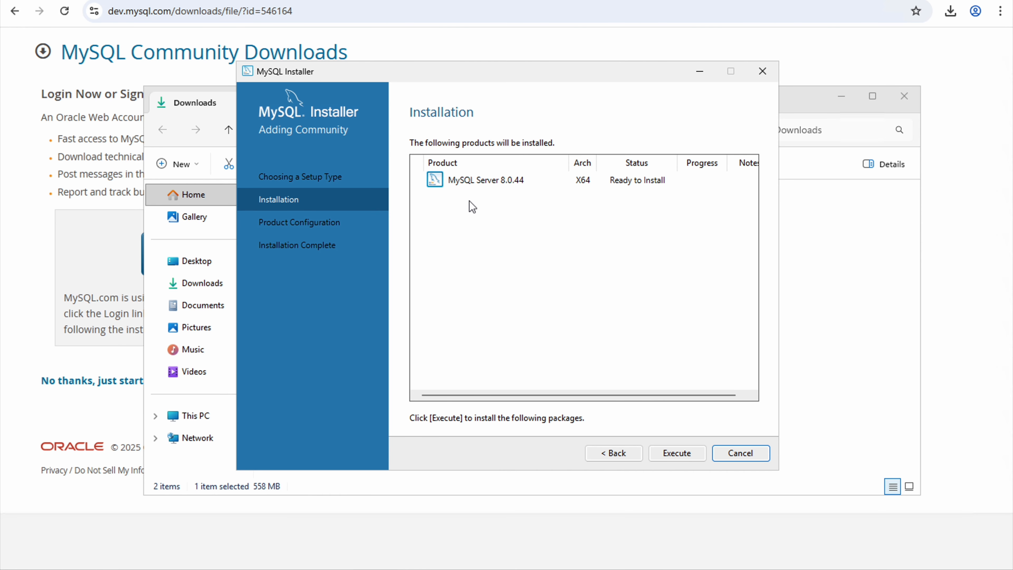
{"action": "left_click", "coordinate": [678, 456]}
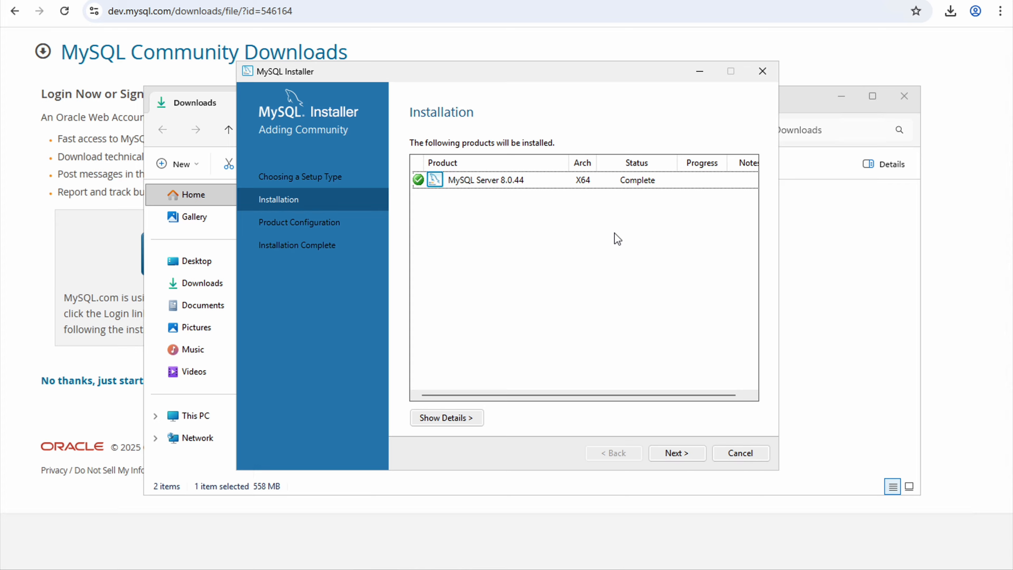
{"action": "left_click", "coordinate": [678, 457]}
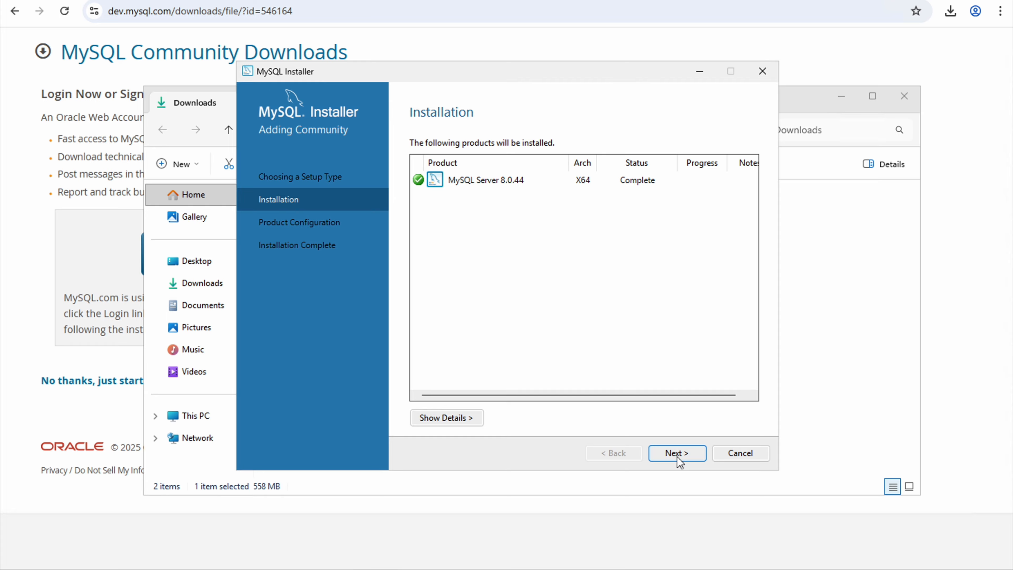
{"action": "left_click", "coordinate": [672, 453]}
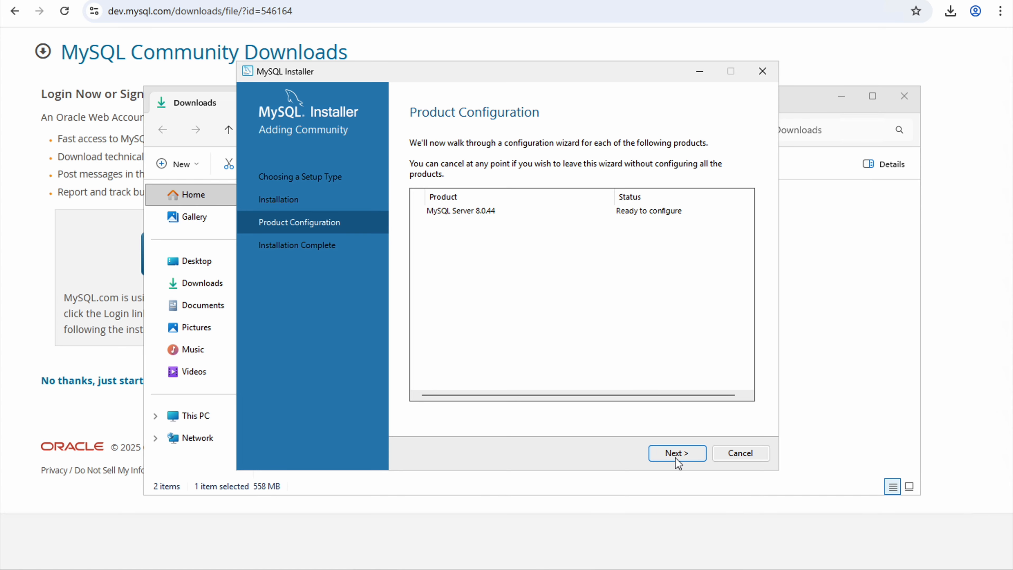
- Keep the default server type, networking and strong password encryption settings
{"action": "left_click", "coordinate": [677, 459]}
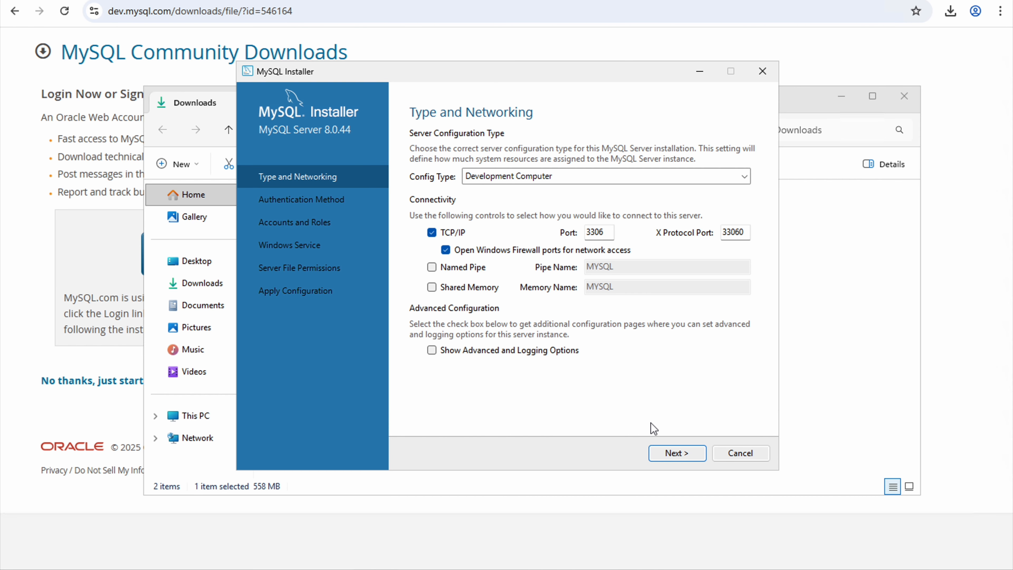
{"action": "left_click", "coordinate": [681, 458]}
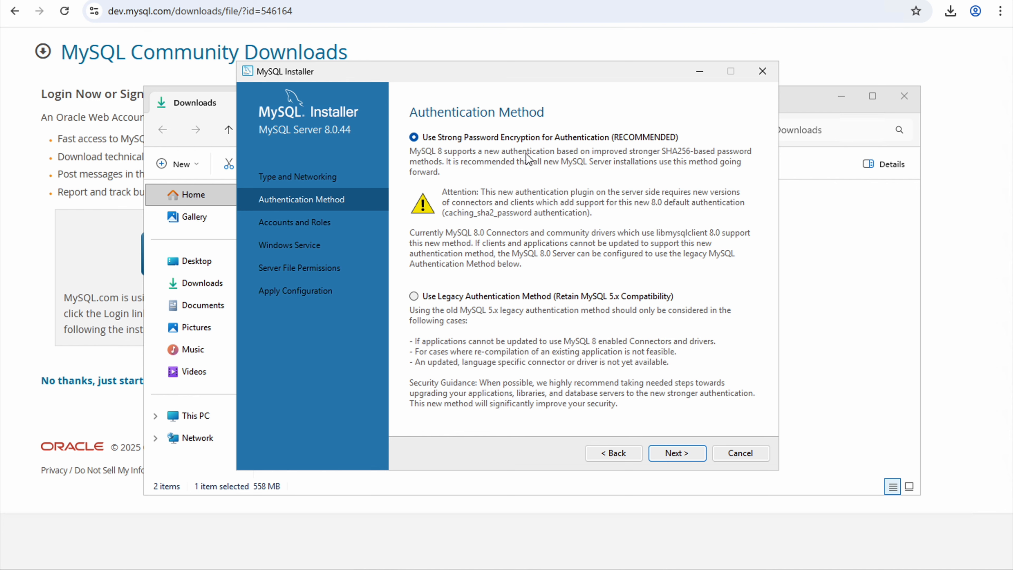
{"action": "left_click", "coordinate": [672, 454]}
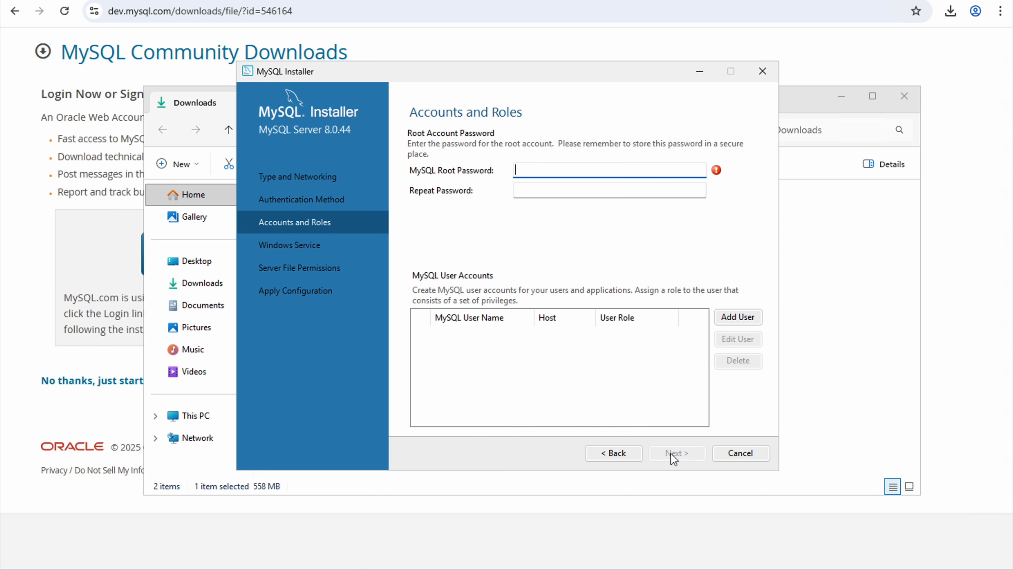
- Enter and repeat the root account password
{"action": "type", "text": "root"}
{"action": "left_click", "coordinate": [527, 190]}
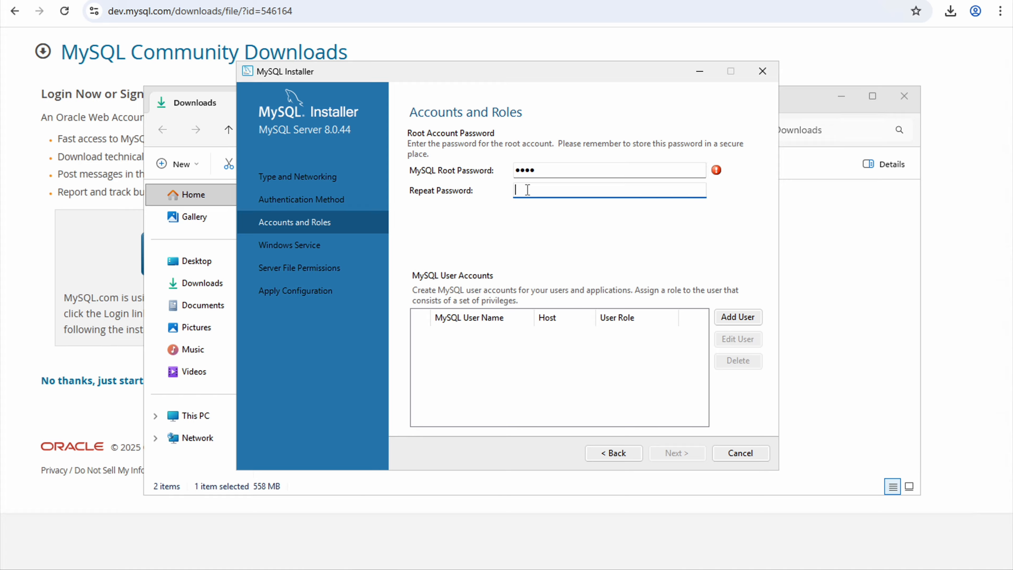
{"action": "type", "text": "root"}
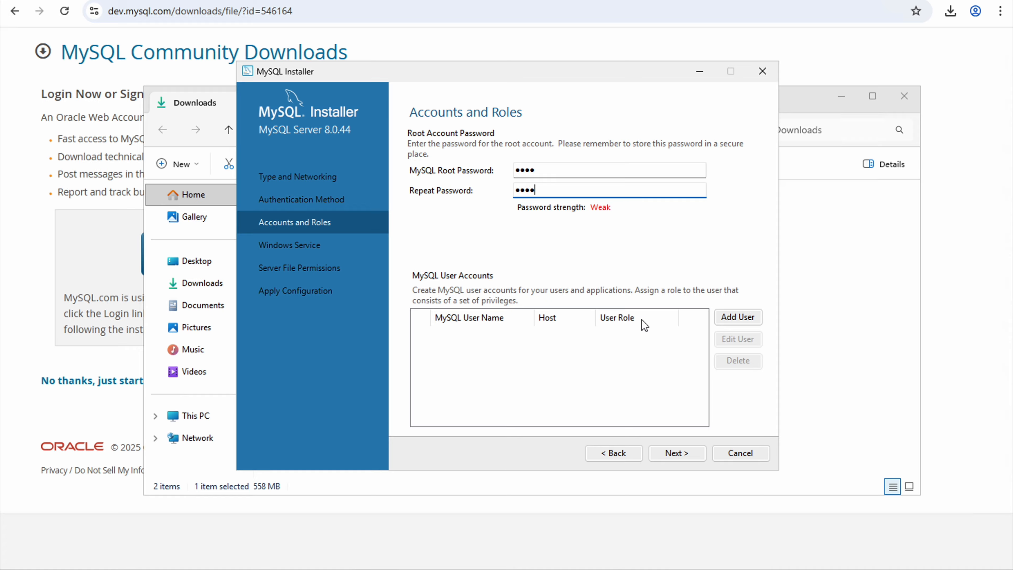
{"action": "left_click", "coordinate": [680, 454]}
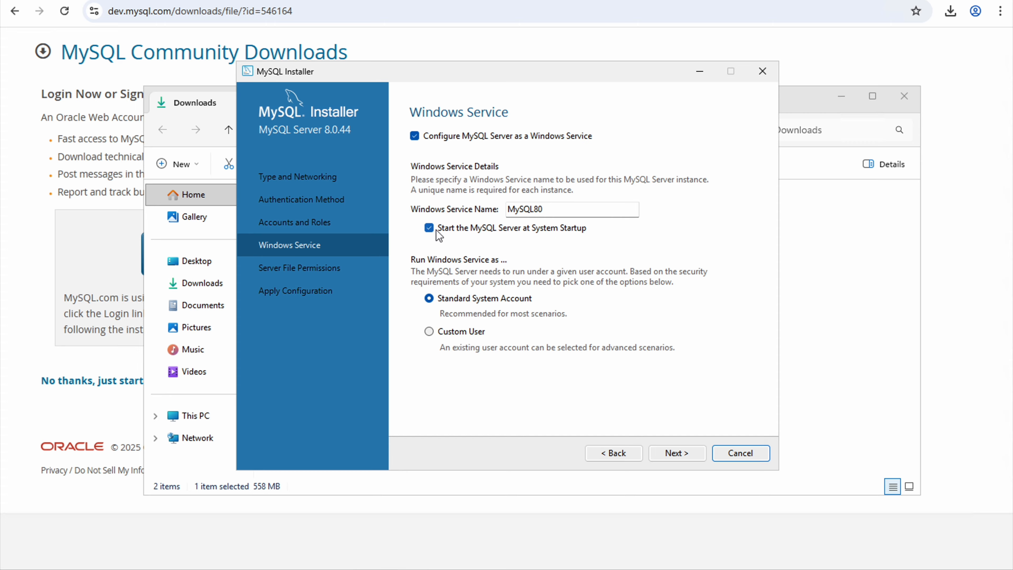
- Stop the MySQL80 service starting at system startup and keep full-access file permissions
{"action": "left_click", "coordinate": [429, 228]}
{"action": "left_click", "coordinate": [677, 453]}
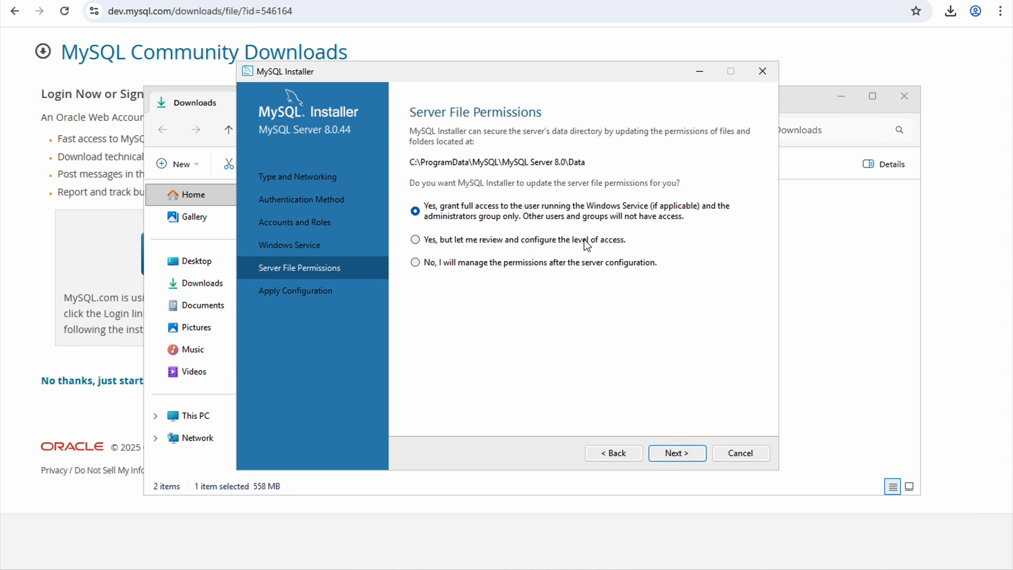
{"action": "left_click", "coordinate": [678, 452]}
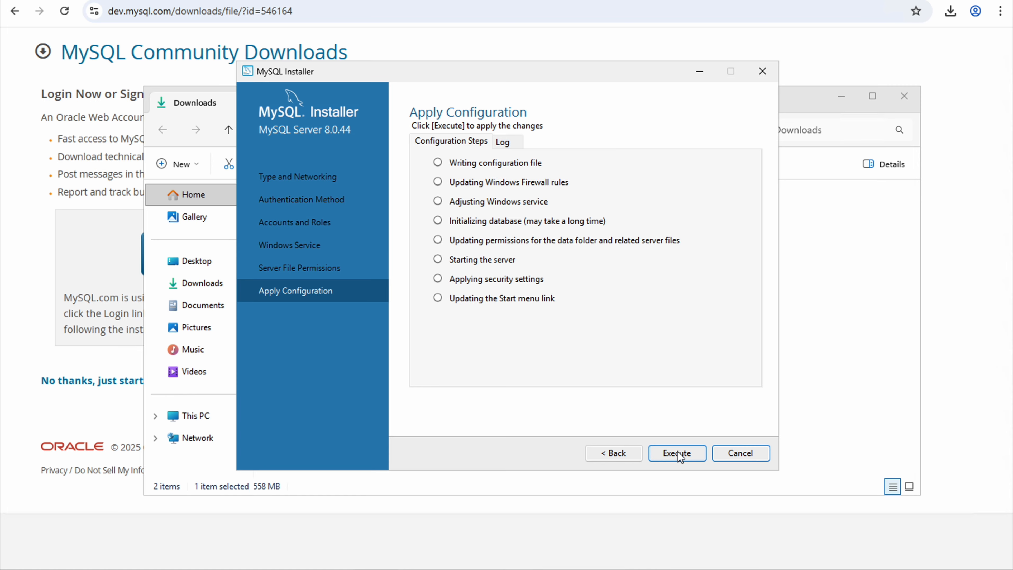
- Apply the MySQL Server 8.0.44 configuration, then finish and close the installer
{"action": "left_click", "coordinate": [678, 452]}
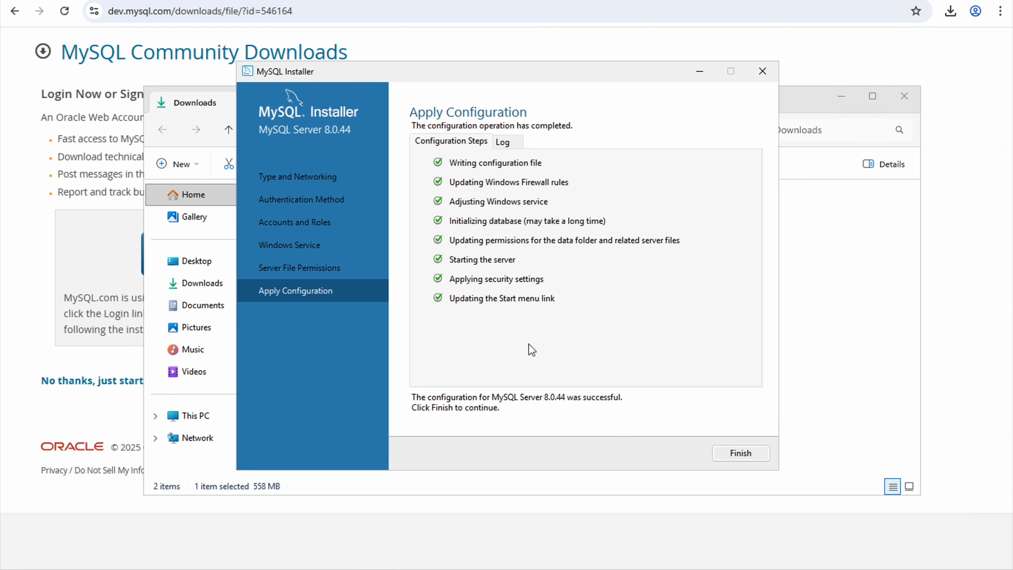
{"action": "left_click", "coordinate": [742, 453]}
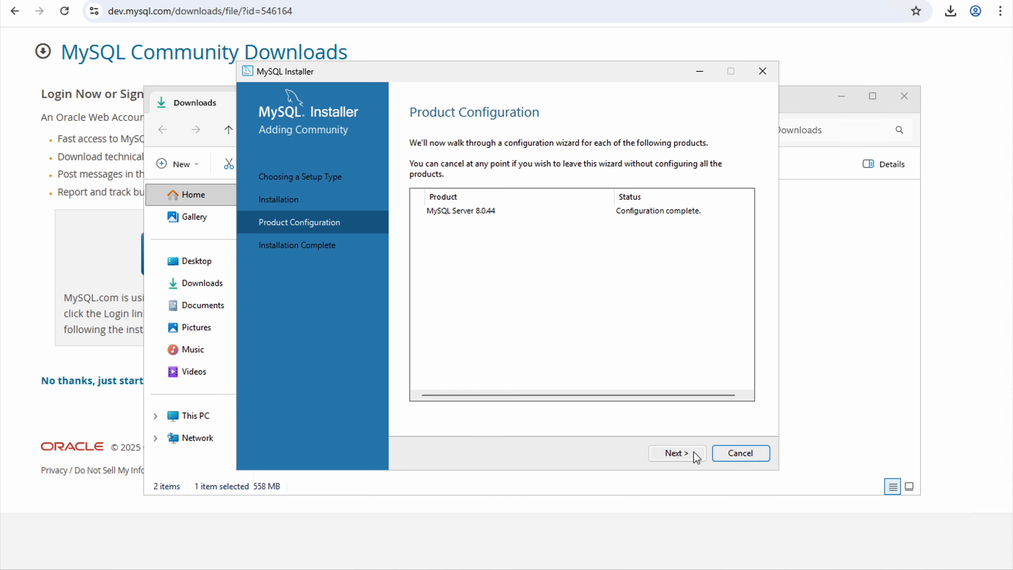
{"action": "left_click", "coordinate": [675, 454]}
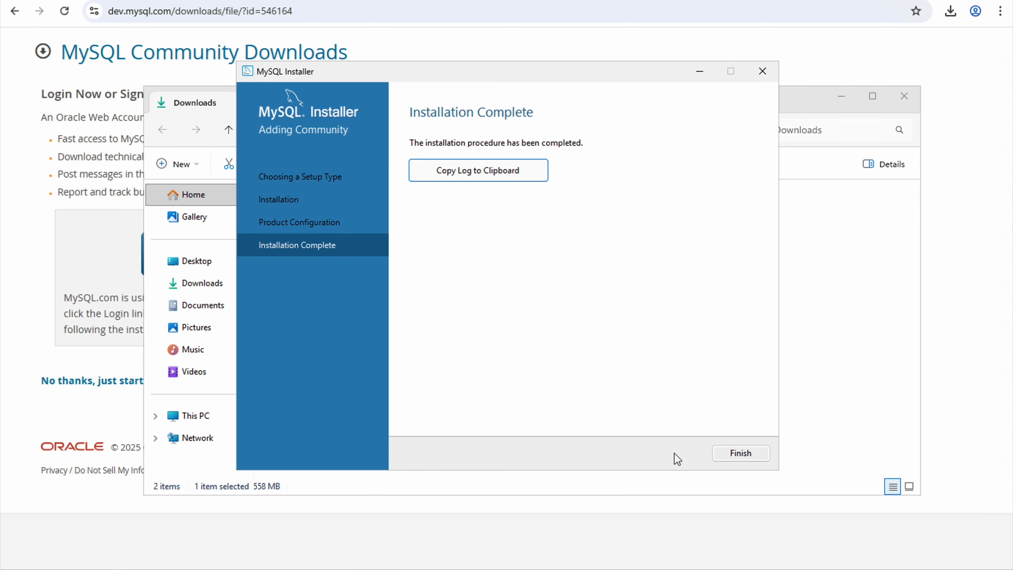
{"action": "left_click", "coordinate": [749, 455]}
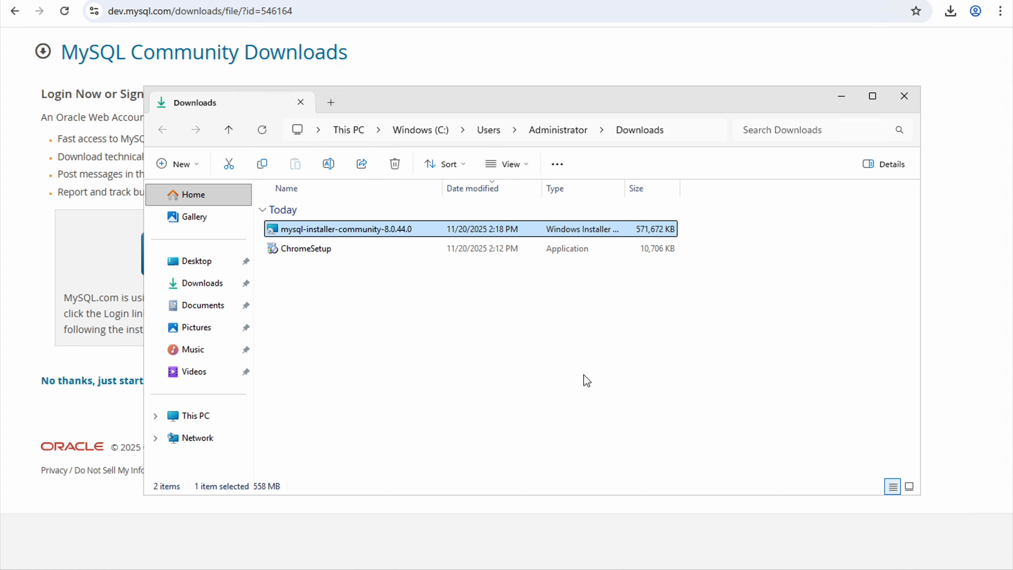
- Open MySQL 8.0 Command Line Client from Start search and log in with the root password
{"action": "key", "text": "super+s"}
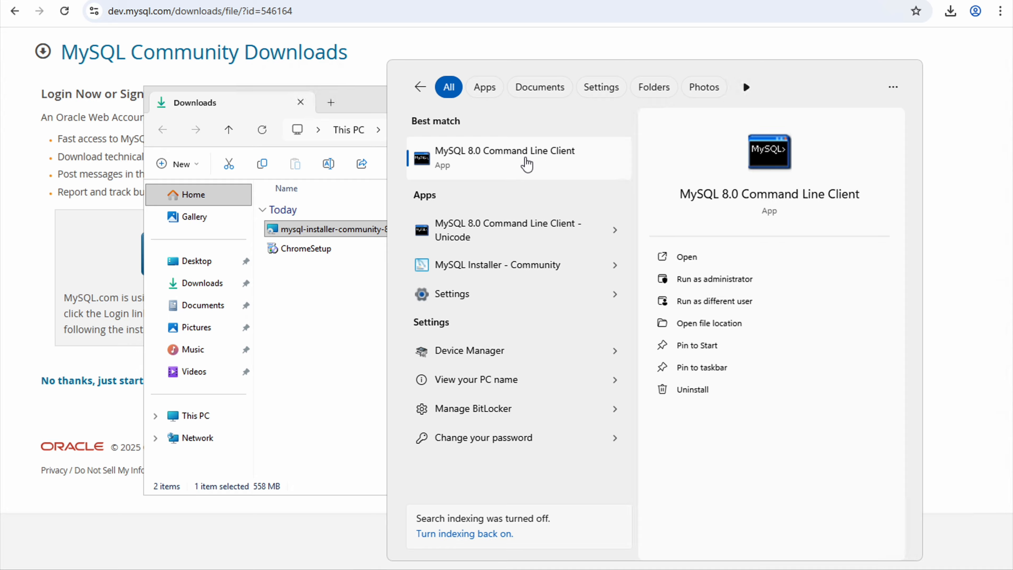
{"action": "left_click", "coordinate": [527, 164]}
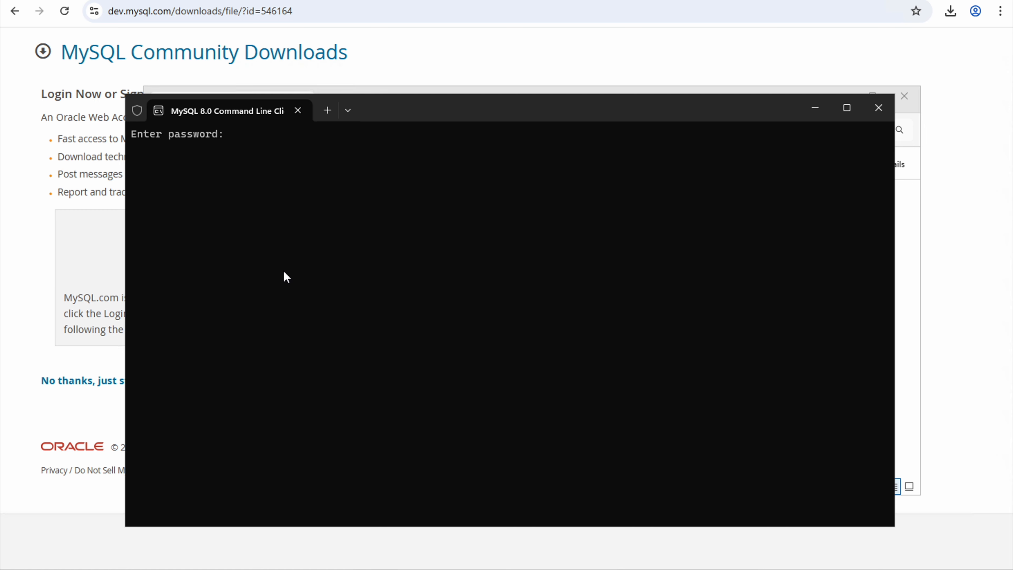
{"action": "type", "text": "root"}
{"action": "key", "text": "Return"}
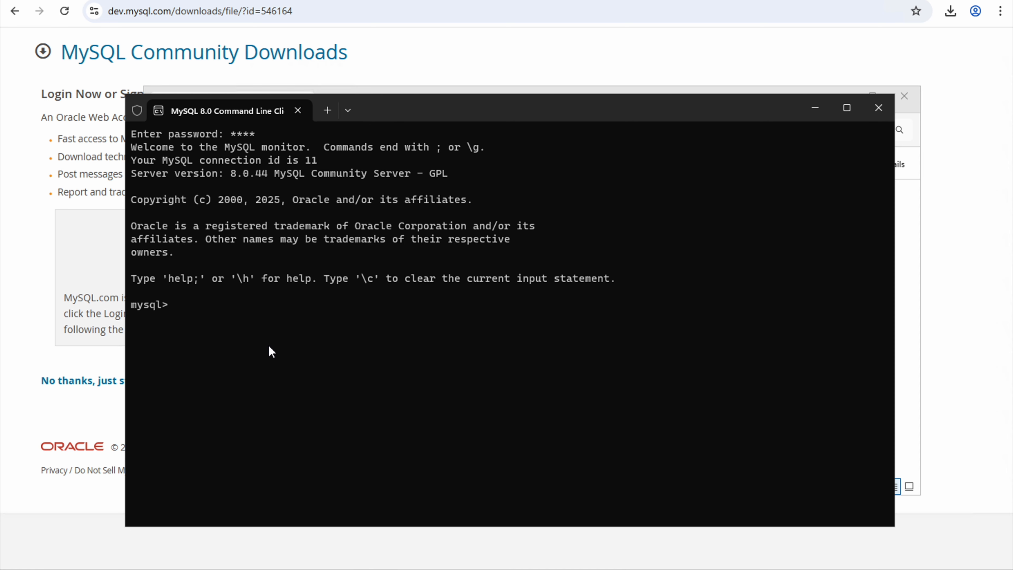
- List the databases with show databases; and type create schema hello;
{"action": "type", "text": "show databases;"}
{"action": "key", "text": "Return"}
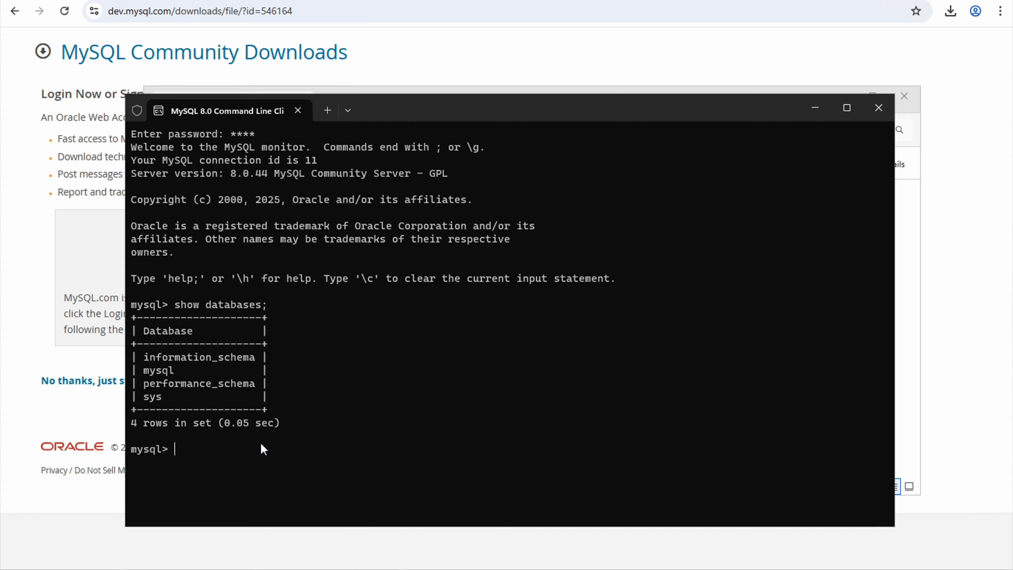
{"action": "type", "text": "create "}
{"action": "type", "text": "shce"}
{"action": "type", "text": "na"}
{"action": "key", "text": "BackSpace"}
{"action": "key", "text": "BackSpace"}
{"action": "key", "text": "BackSpace"}
{"action": "key", "text": "BackSpace"}
{"action": "key", "text": "BackSpace"}
{"action": "key", "text": "BackSpace"}
{"action": "type", "text": "schema hello;"}
- Create schema hello, re-list the five databases, and connect to hello
{"action": "key", "text": "Return"}
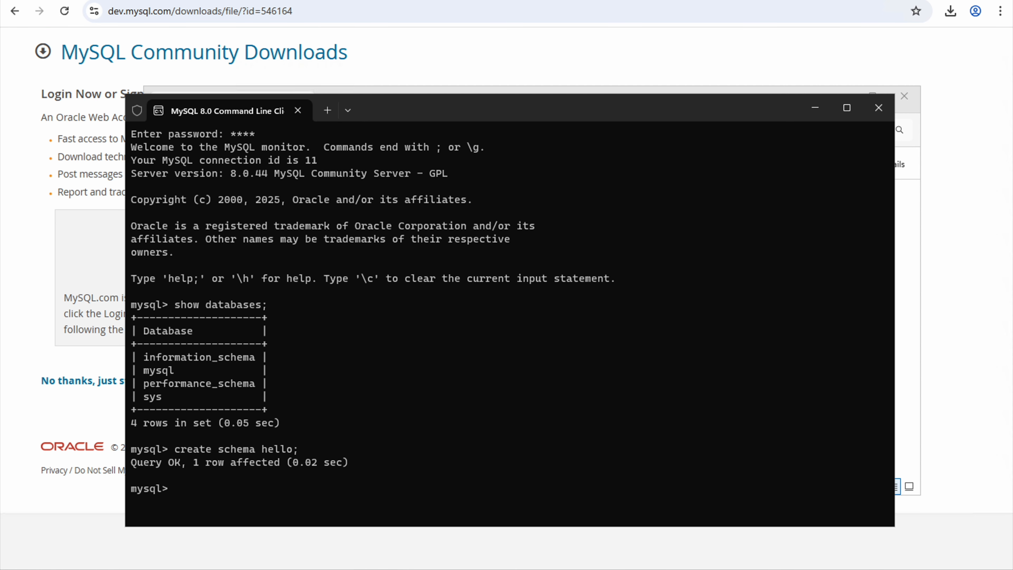
{"action": "key", "text": "Up"}
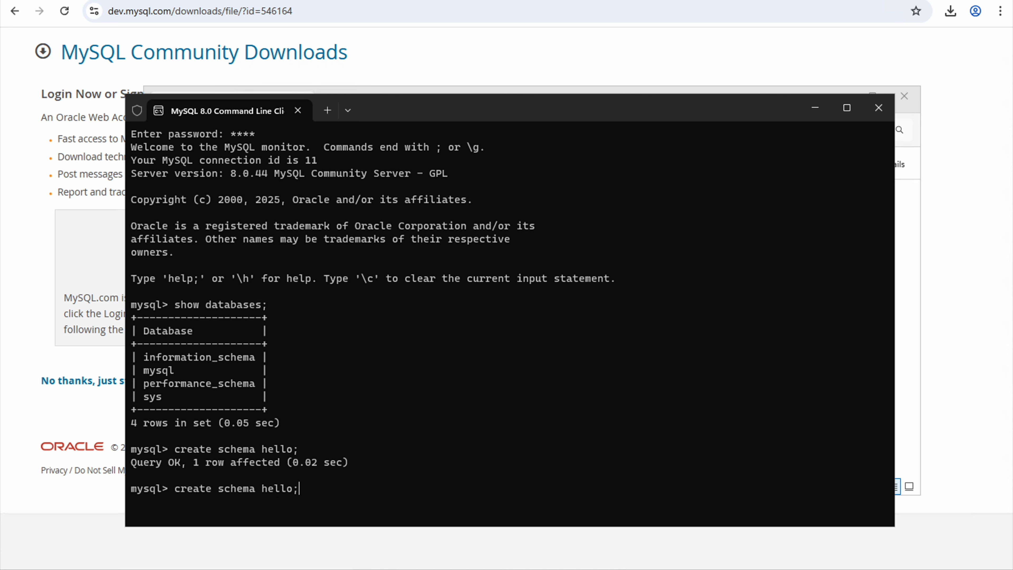
{"action": "key", "text": "Up"}
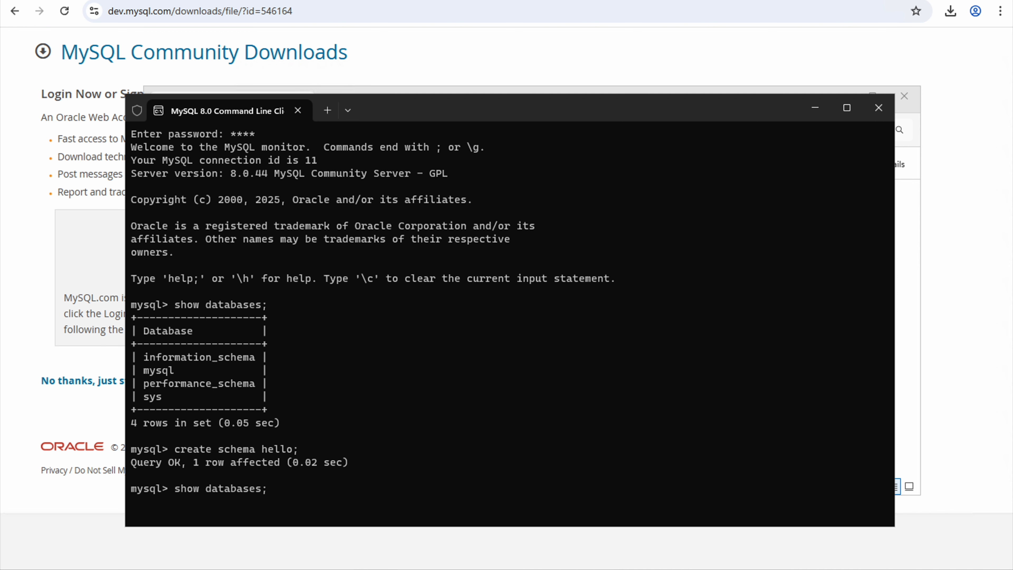
{"action": "key", "text": "Return"}
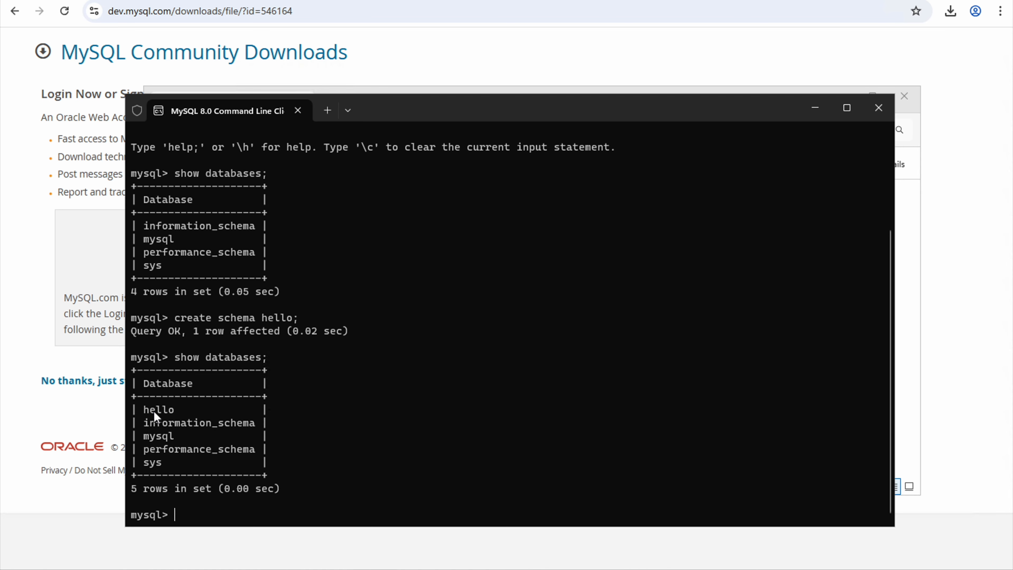
{"action": "type", "text": "connect hello;"}
{"action": "key", "text": "Return"}
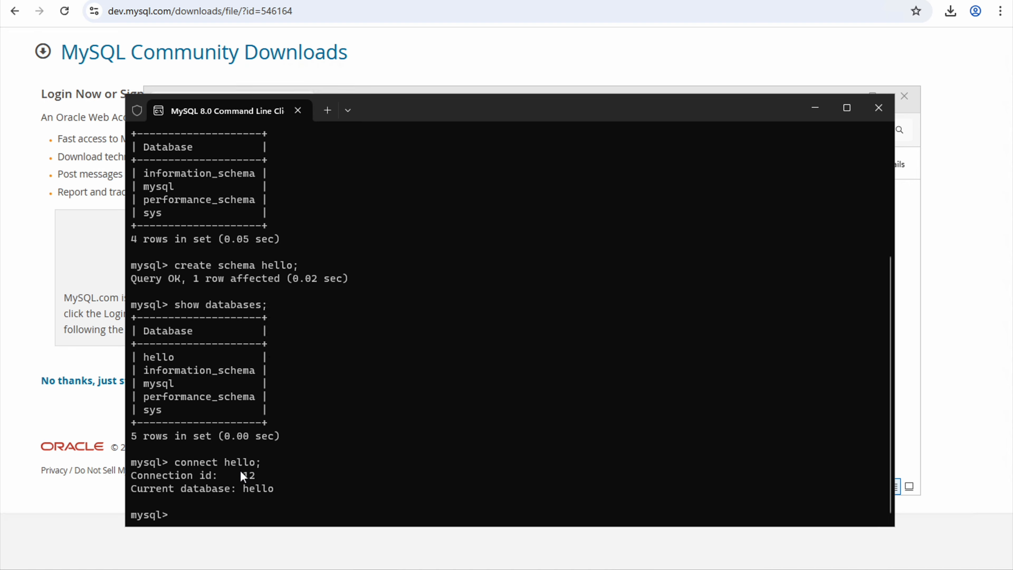
- Type create table emp with eid int, ename varchar(40), eaddress and esalary double
{"action": "type", "text": "create table emp"}
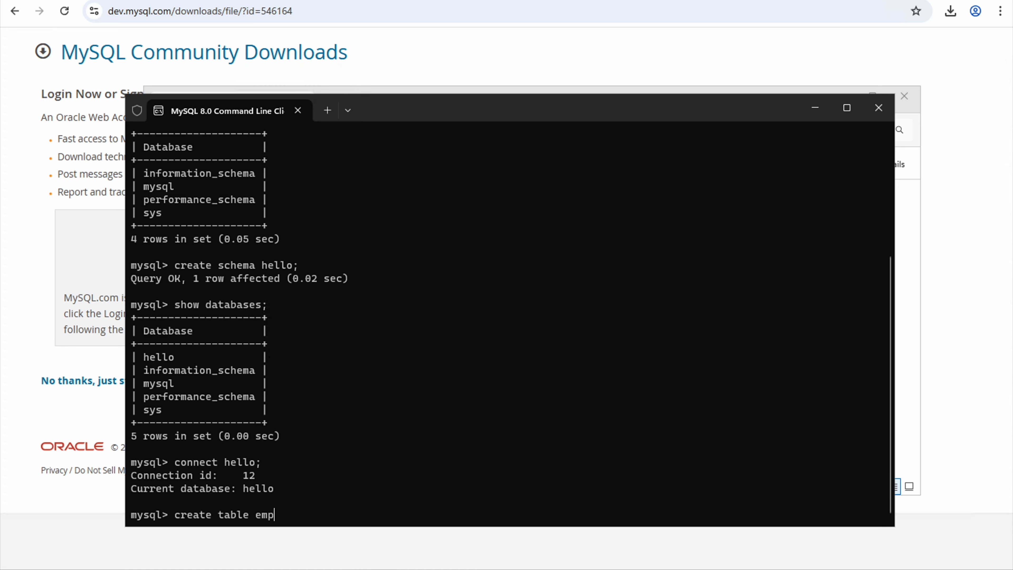
{"action": "type", "text": "(eid,"}
{"action": "key", "text": "BackSpace"}
{"action": "key", "text": "BackSpace"}
{"action": "key", "text": "BackSpace"}
{"action": "type", "text": "d int, ename varchar"}
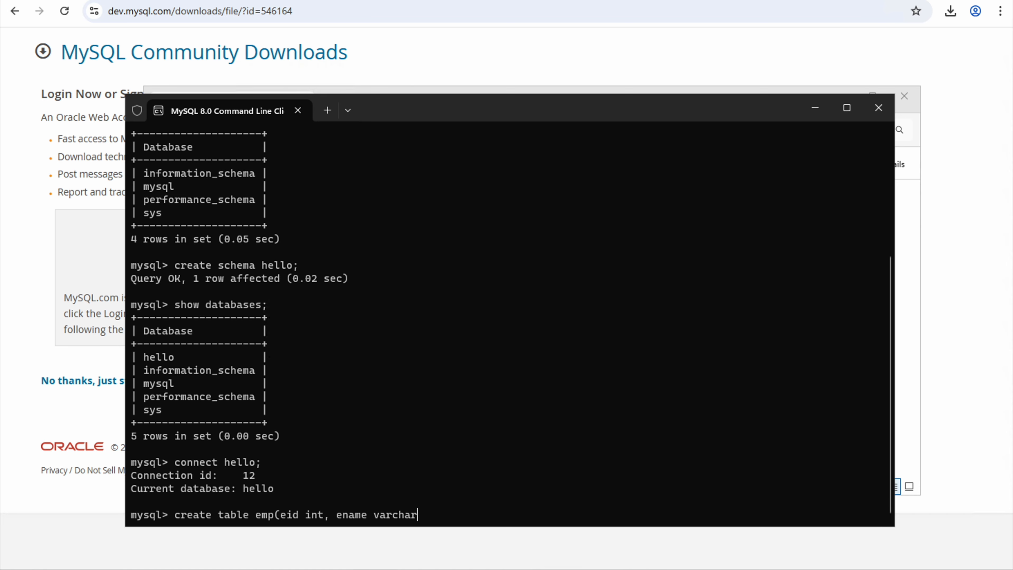
{"action": "type", "text": "(40),"}
{"action": "type", "text": "ea"}
{"action": "key", "text": "BackSpace"}
{"action": "type", "text": "address(255)"}
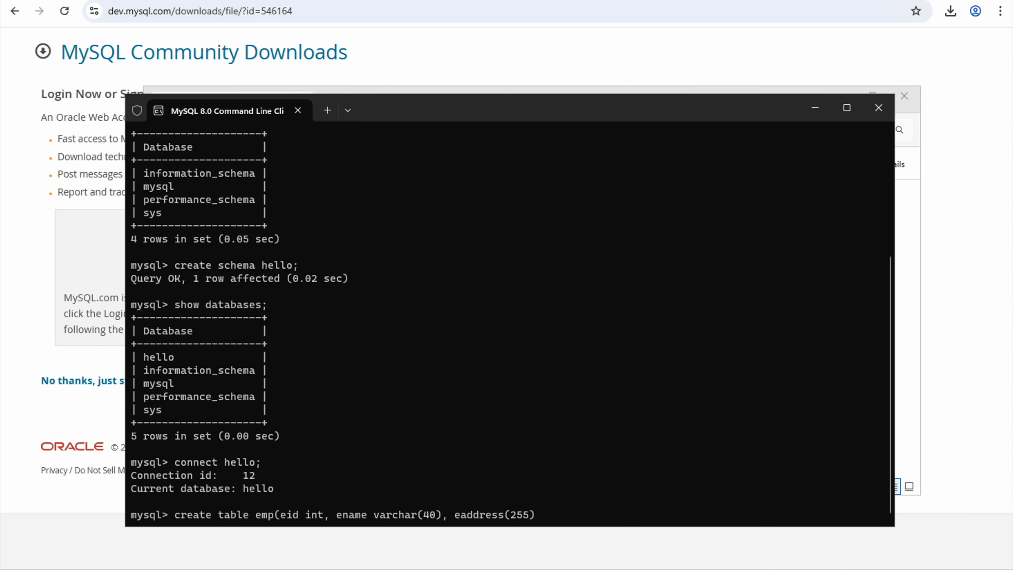
{"action": "type", "text": ", esalary double"}
- Make eaddress varchar(255), run the create table emp statement, and begin insert into emp
{"action": "key", "text": "Left"}
{"action": "key", "text": "Left"}
{"action": "key", "text": "Left"}
{"action": "key", "text": "Left"}
{"action": "key", "text": "Left"}
{"action": "key", "text": "Left"}
{"action": "key", "text": "Left"}
{"action": "key", "text": "Left"}
{"action": "key", "text": "Left"}
{"action": "key", "text": "Left"}
{"action": "type", "text": "varchar"}
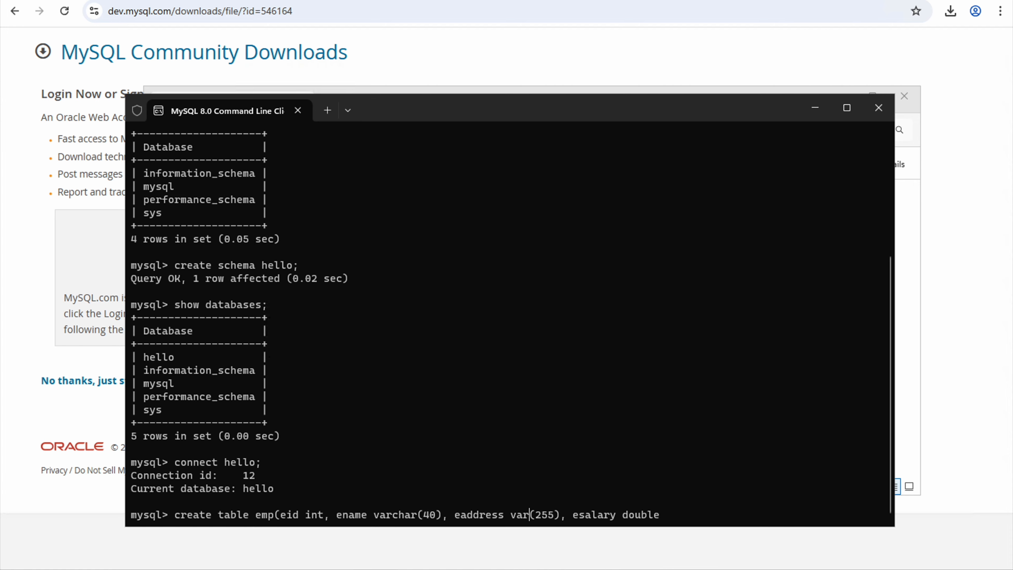
{"action": "key", "text": "Right"}
{"action": "key", "text": "Right"}
{"action": "key", "text": "Right"}
{"action": "key", "text": "Right"}
{"action": "key", "text": "Right"}
{"action": "key", "text": "Right"}
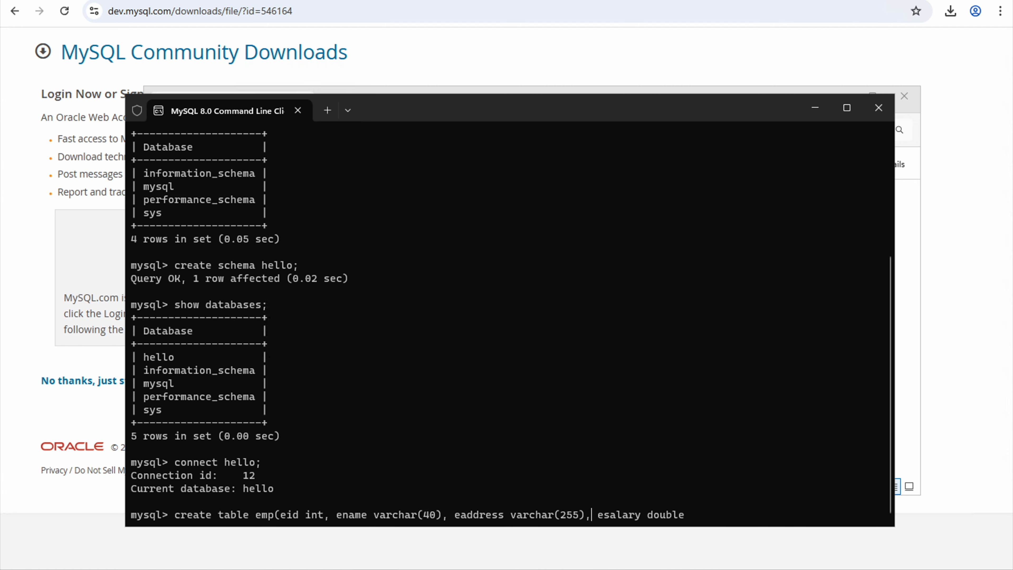
{"action": "key", "text": "Right"}
{"action": "key", "text": "Right"}
{"action": "key", "text": "Right"}
{"action": "key", "text": "Right"}
{"action": "key", "text": "Right"}
{"action": "key", "text": "Right"}
{"action": "key", "text": "Right"}
{"action": "key", "text": "Right"}
{"action": "type", "text": ");"}
{"action": "key", "text": "Return"}
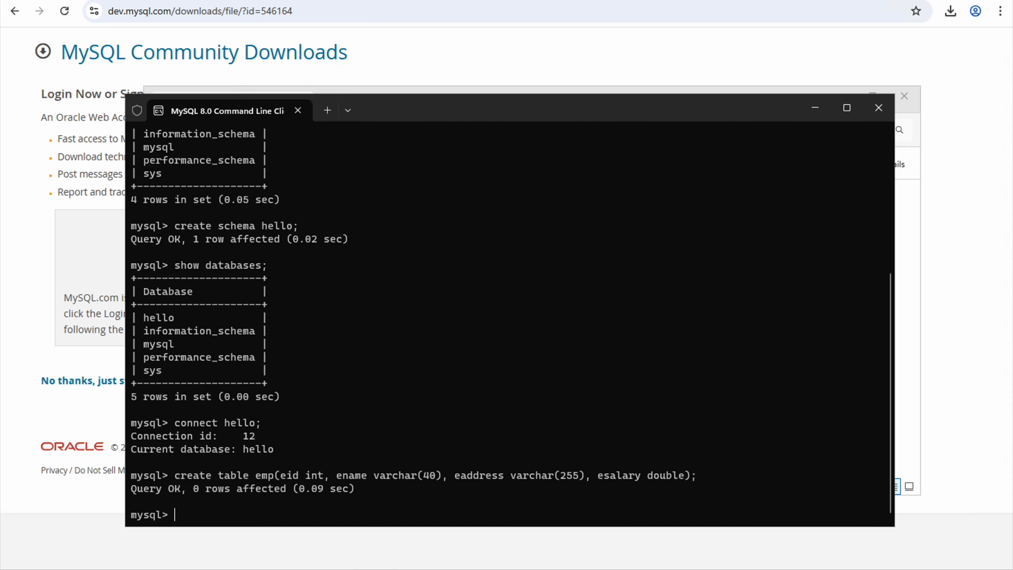
{"action": "type", "text": "insert into emp("}
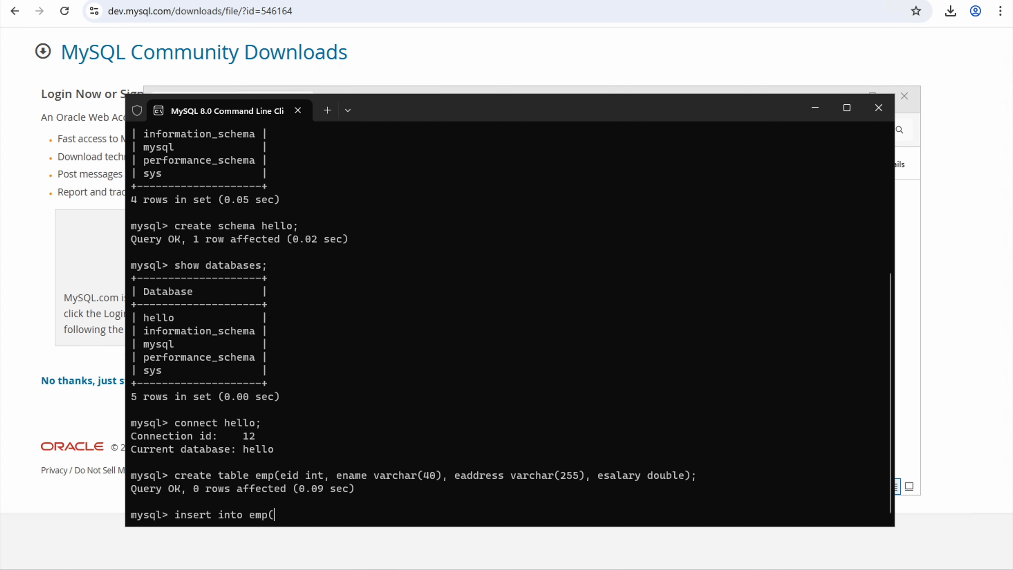
- Insert employee 101 (address 'hyd', salary 10000) into emp, then list all emp rows
{"action": "type", "text": "eid, ename, eaddress,"}
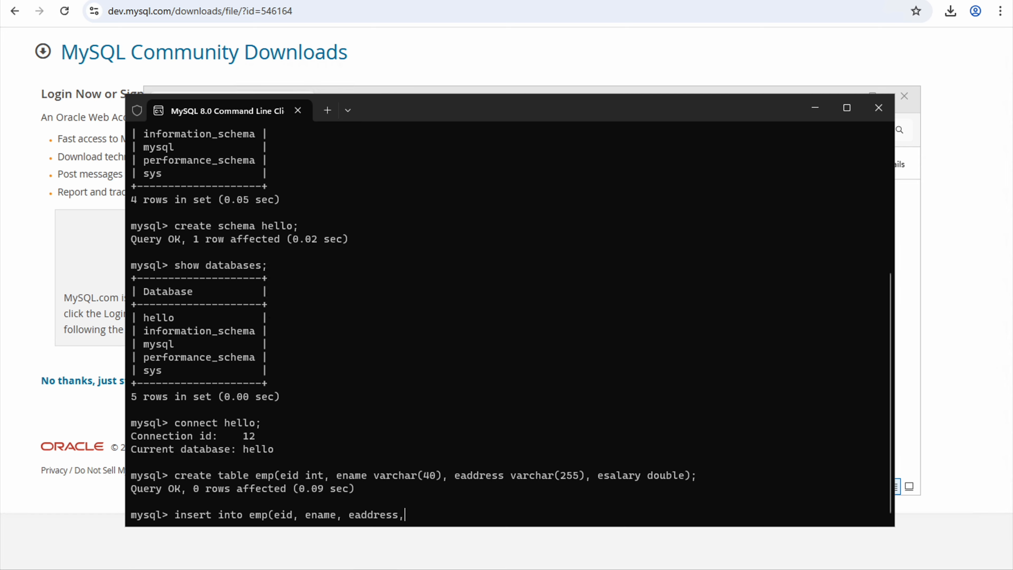
{"action": "type", "text": " esalary) values"}
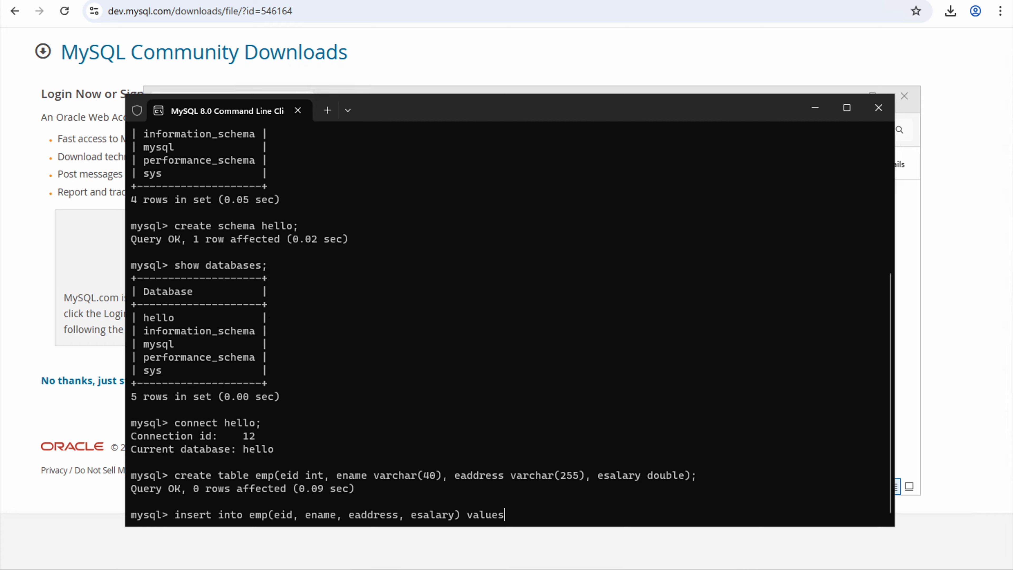
{"action": "type", "text": " (101, 'sai kiean"}
{"action": "key", "text": "BackSpace"}
{"action": "key", "text": "BackSpace"}
{"action": "key", "text": "BackSpace"}
{"action": "type", "text": "ran', 'hyd', "}
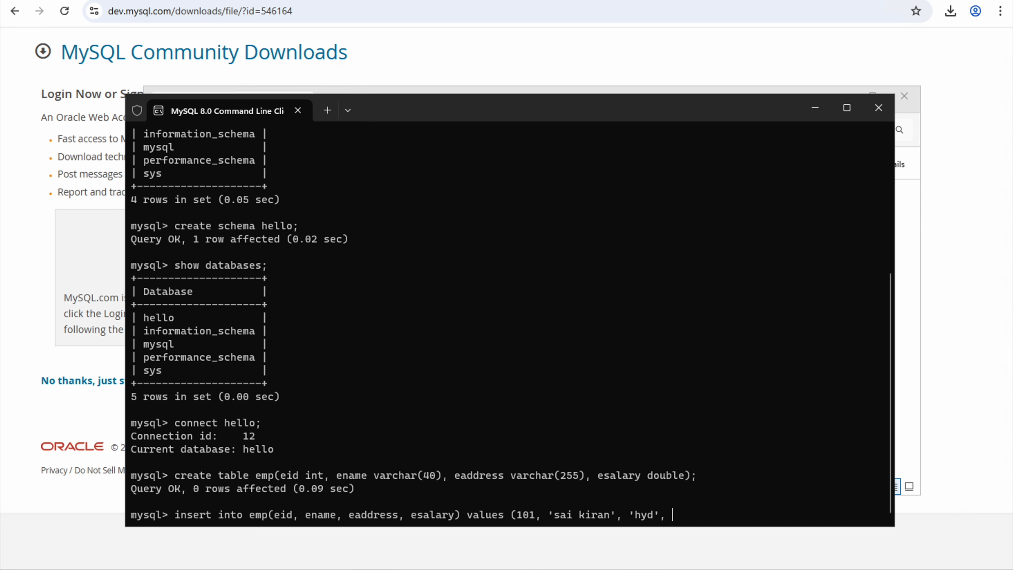
{"action": "type", "text": "10000);"}
{"action": "key", "text": "Return"}
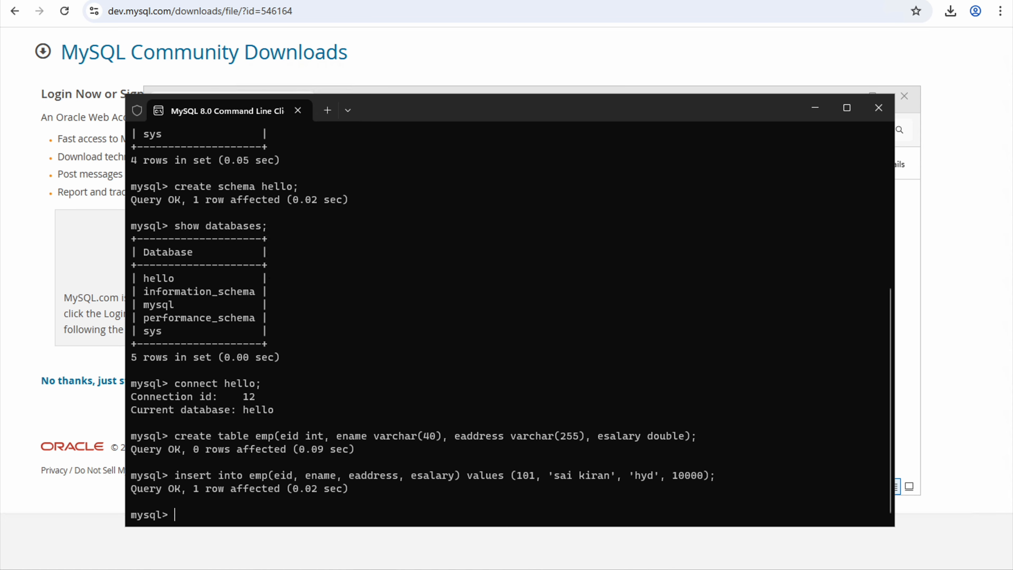
{"action": "type", "text": "select * from emp;"}
{"action": "key", "text": "Return"}
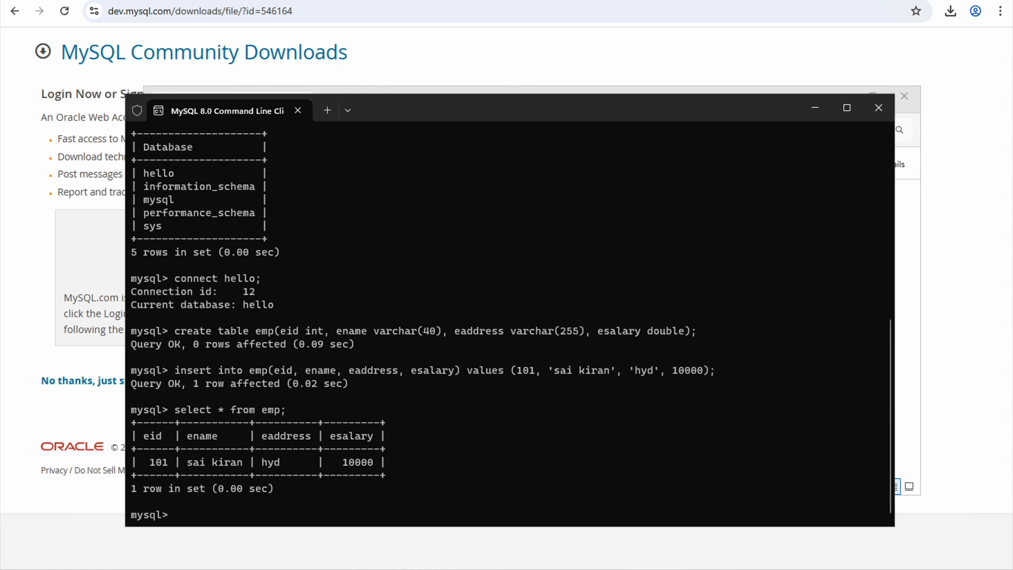
- Exit the client and log back in to a fresh MySQL 8.0 Command Line Client session
{"action": "type", "text": "exit"}
{"action": "key", "text": "Return"}
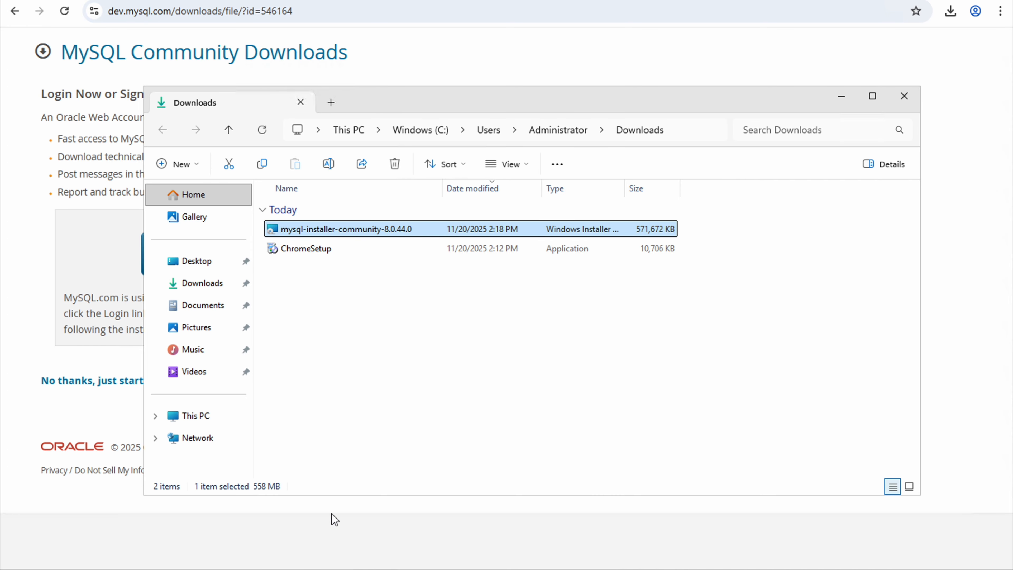
{"action": "key", "text": "super+s"}
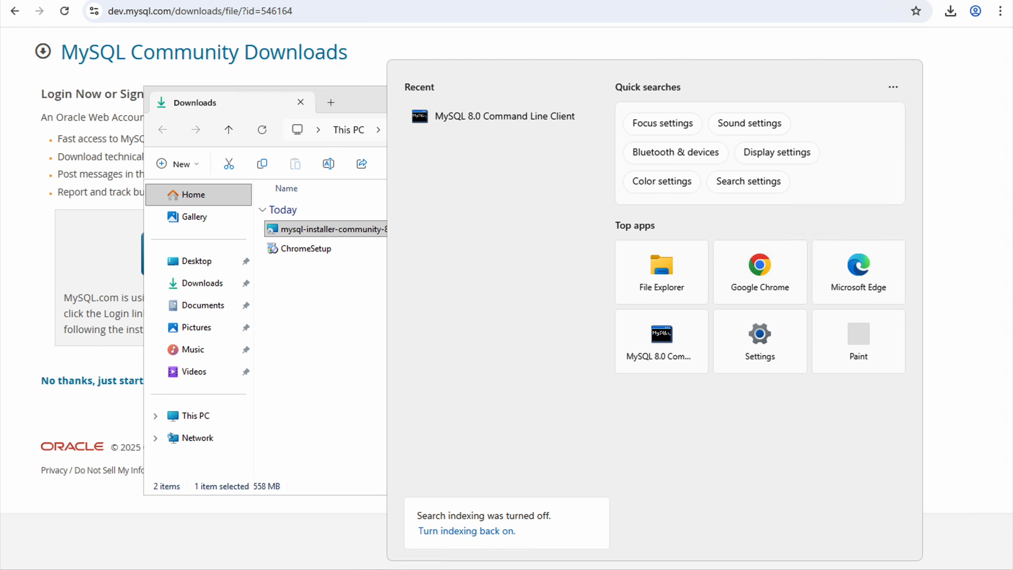
{"action": "left_click", "coordinate": [478, 124]}
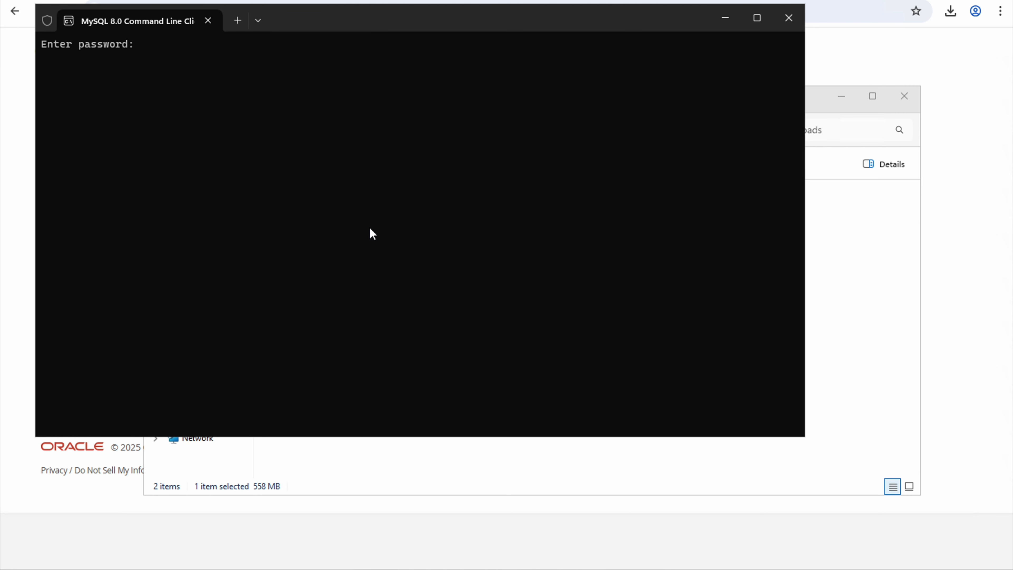
{"action": "type", "text": "****"}
{"action": "key", "text": "Return"}
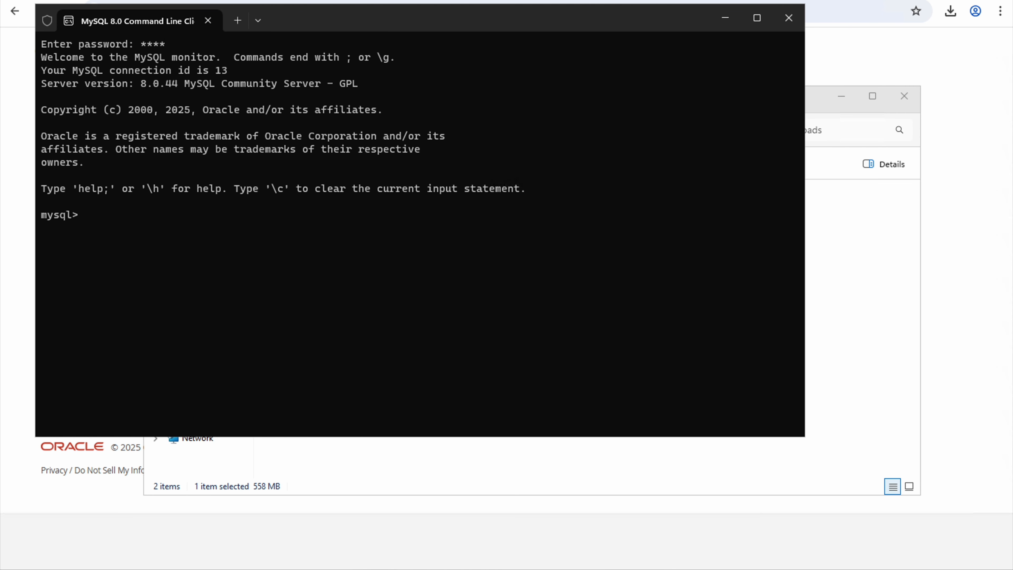
- Run SHOW DATABASES, highlight the hello database, and exit the client
{"action": "type", "text": "s"}
{"action": "type", "text": "how databse"}
{"action": "key", "text": "BackSpace"}
{"action": "key", "text": "BackSpace"}
{"action": "type", "text": "ases"}
{"action": "type", "text": "l"}
{"action": "type", "text": ";"}
{"action": "key", "text": "Return"}
{"action": "type", "text": "show "}
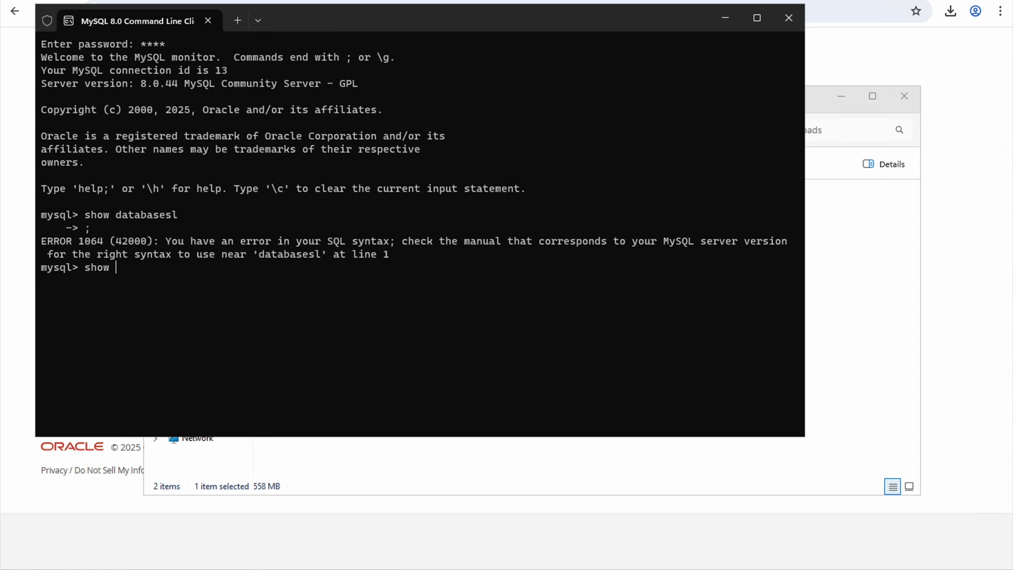
{"action": "type", "text": "databases;"}
{"action": "key", "text": "Return"}
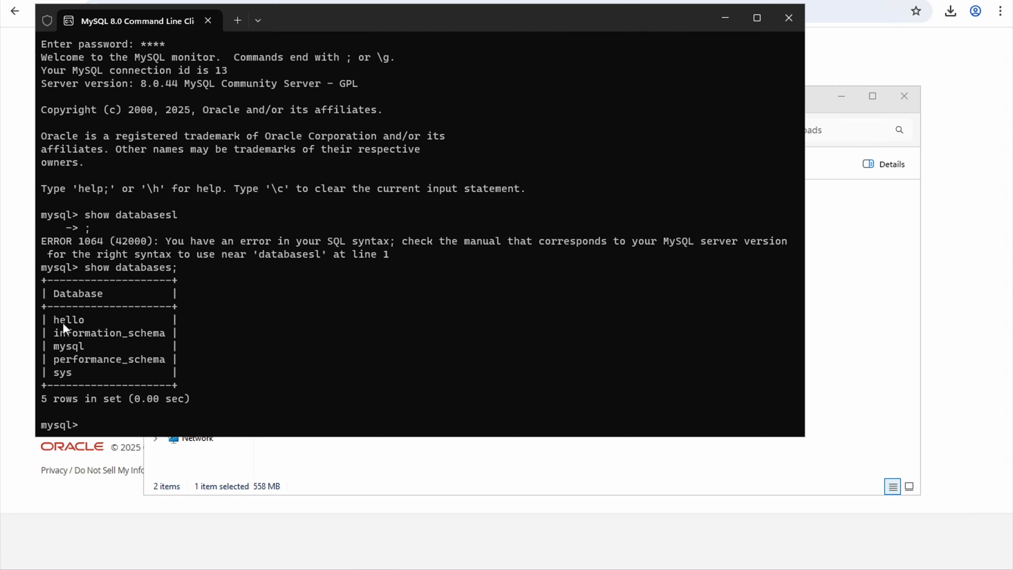
{"action": "left_click_drag", "start_coordinate": [55, 317], "coordinate": [87, 319]}
{"action": "type", "text": "exit"}
{"action": "key", "text": "Return"}
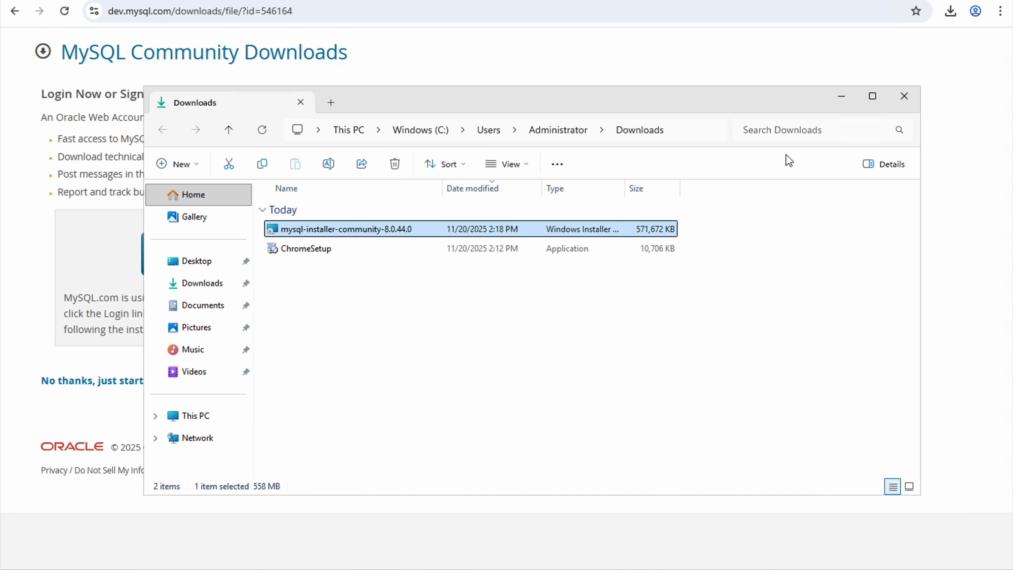
- Close the Downloads folder and search Google for 'mysql workbench download'
{"action": "left_click", "coordinate": [904, 96]}
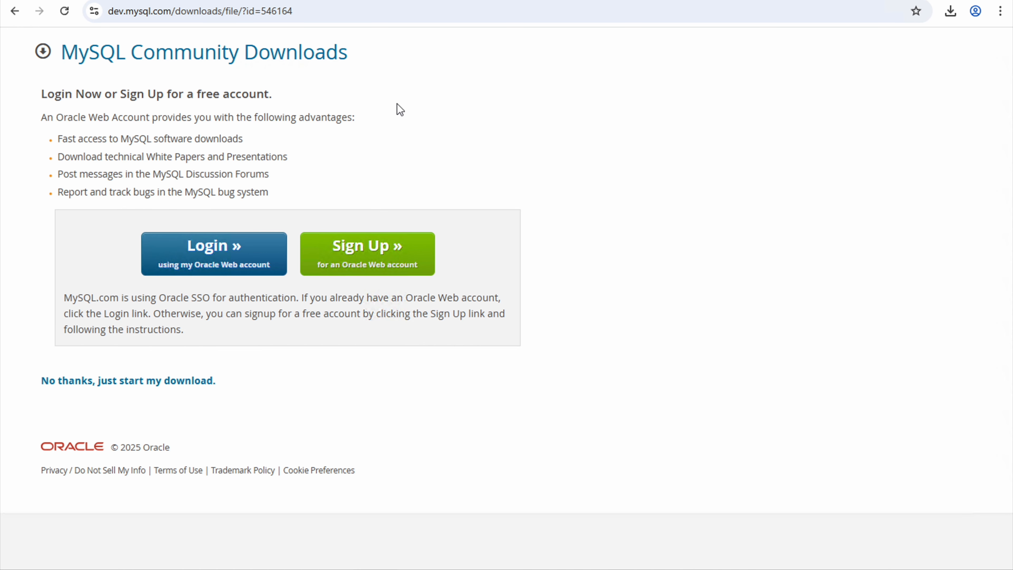
{"action": "left_click", "coordinate": [365, 6]}
{"action": "key", "text": "ctrl+t"}
{"action": "type", "text": "m"}
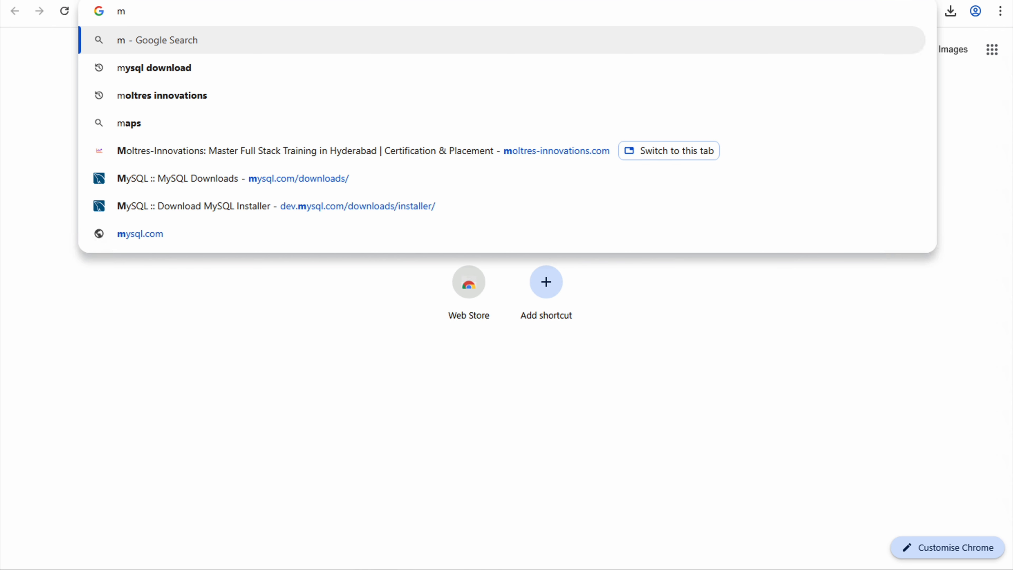
{"action": "type", "text": "ysql"}
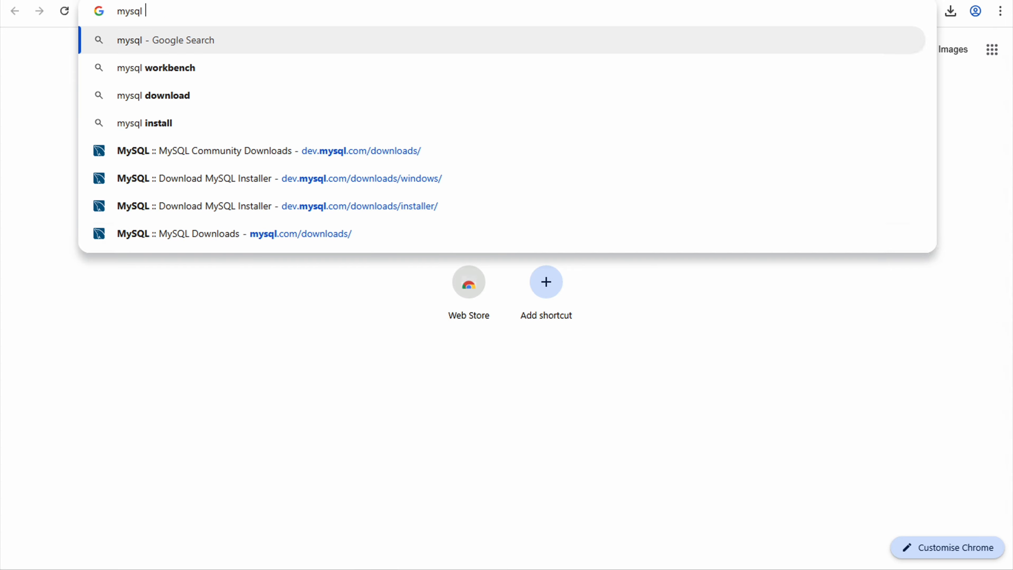
{"action": "key", "text": "Down"}
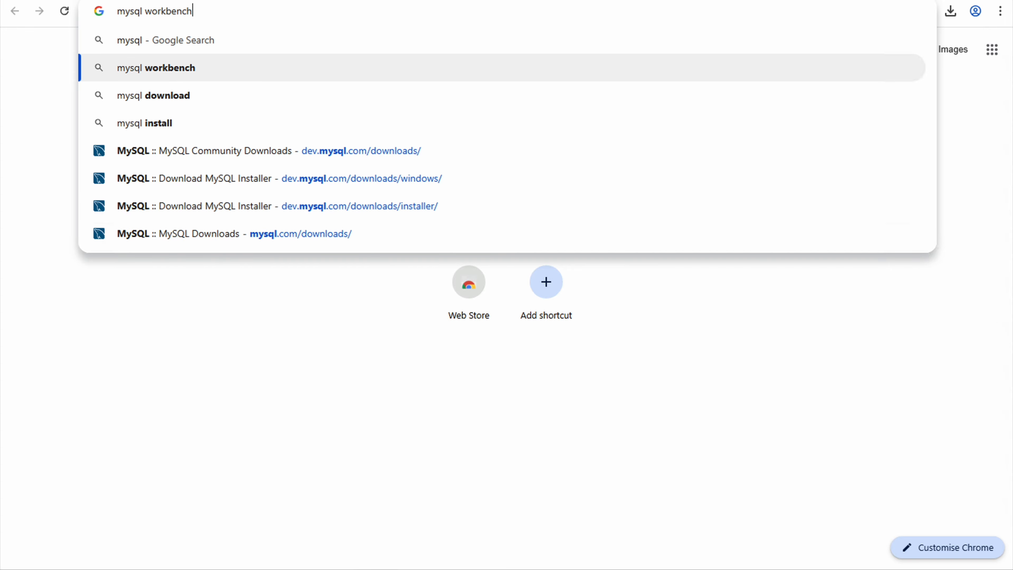
{"action": "type", "text": "dow"}
{"action": "key", "text": "Return"}
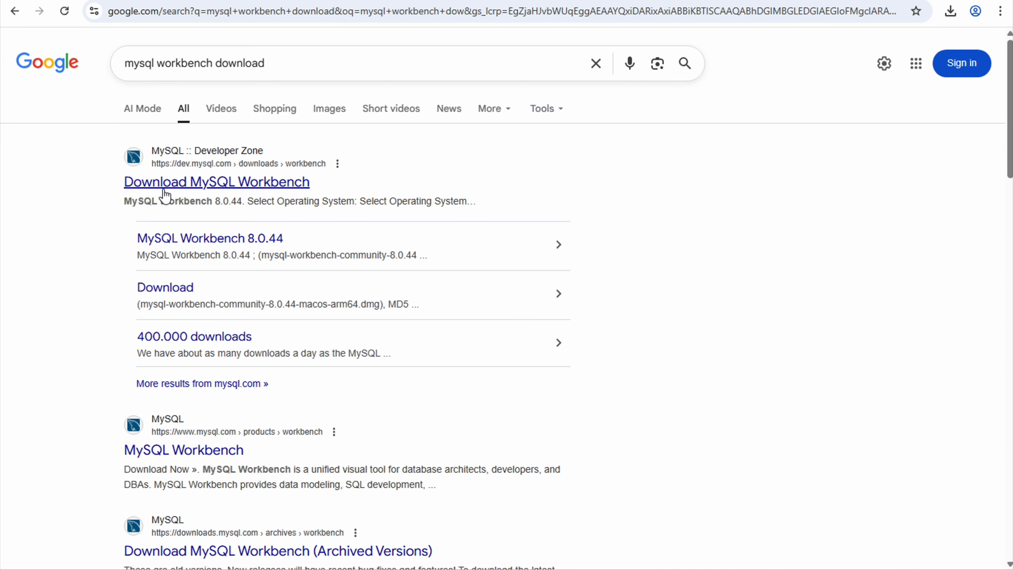
- On the dev.mysql.com MySQL Workbench page, choose the Windows MSI Installer download
{"action": "left_click", "coordinate": [185, 186]}
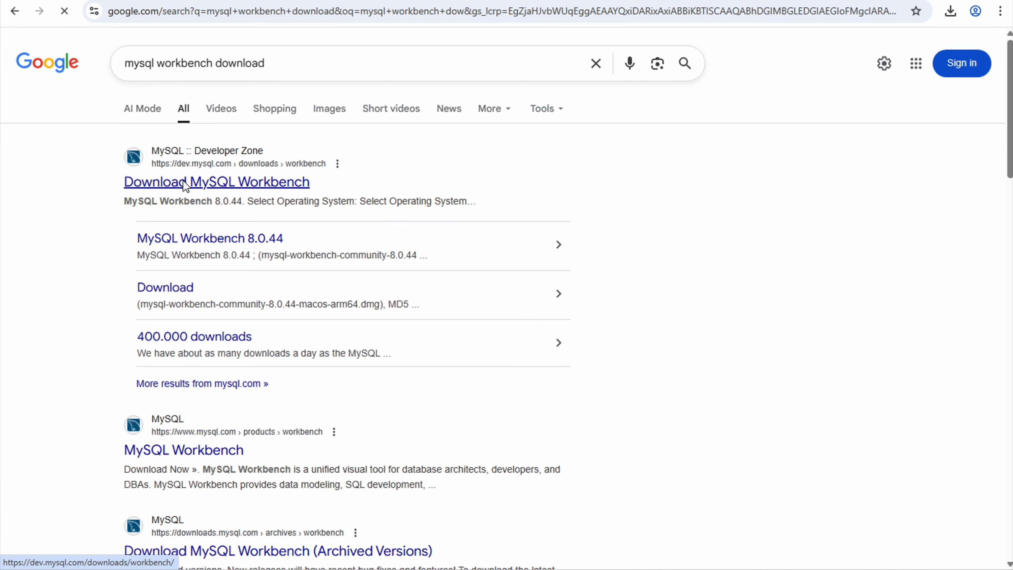
{"action": "scroll", "coordinate": [210, 332], "scroll_direction": "down", "scroll_amount": 1}
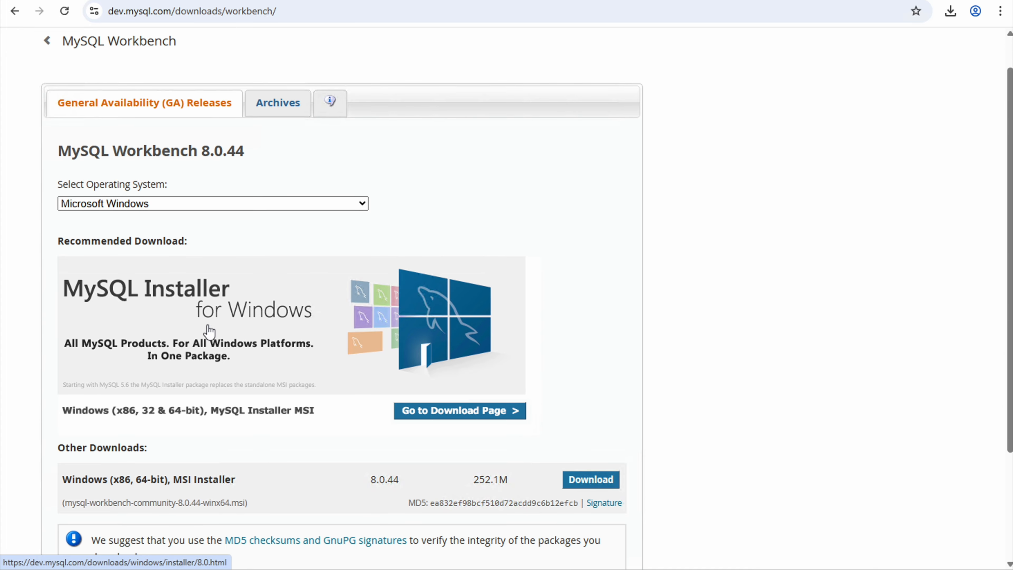
{"action": "scroll", "coordinate": [210, 331], "scroll_direction": "down", "scroll_amount": 3}
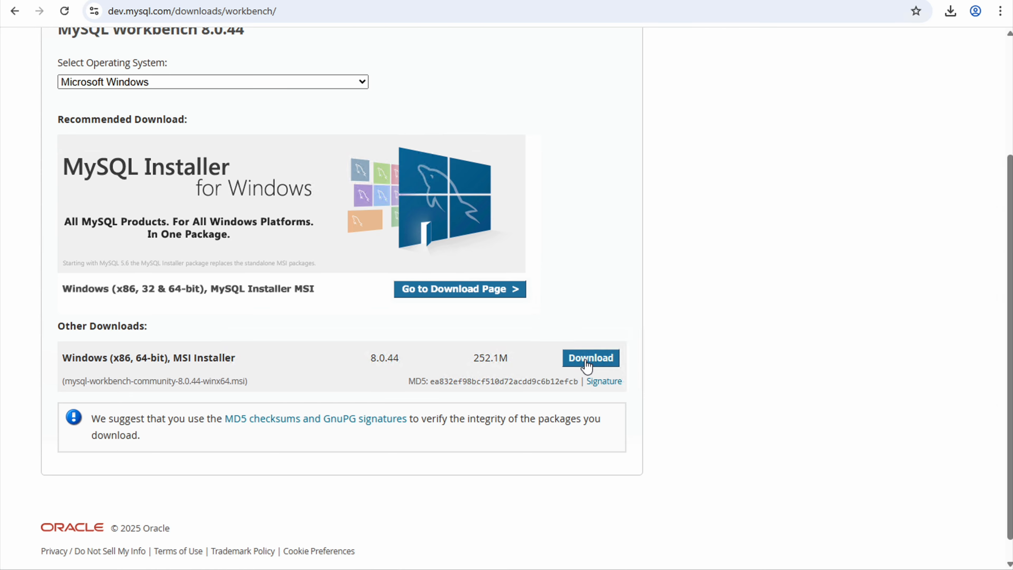
{"action": "left_click", "coordinate": [585, 359]}
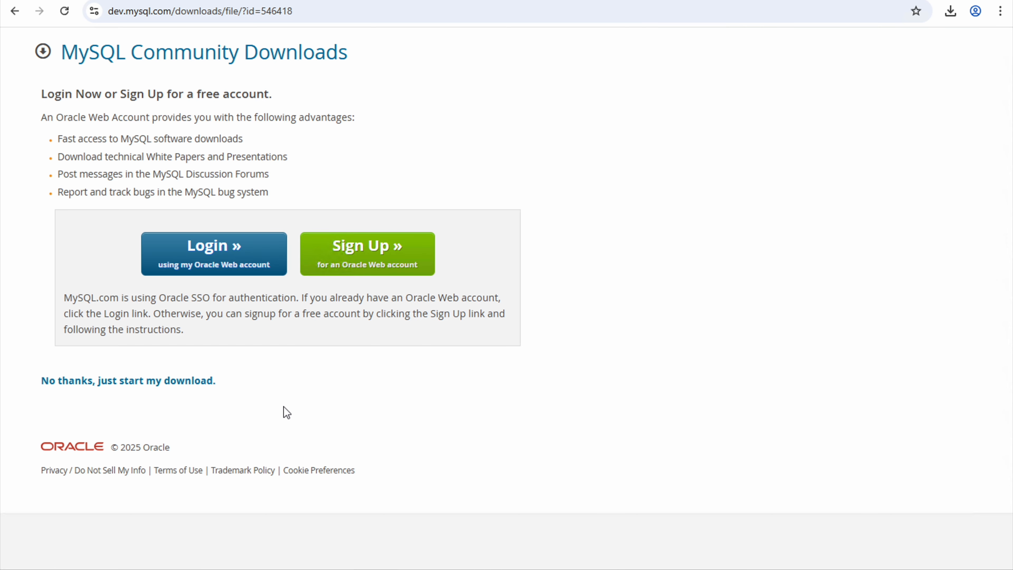
- Skip the login to download the 8.0.44 MSI, then show it in the Downloads folder
{"action": "left_click", "coordinate": [142, 384]}
{"action": "left_click", "coordinate": [951, 11]}
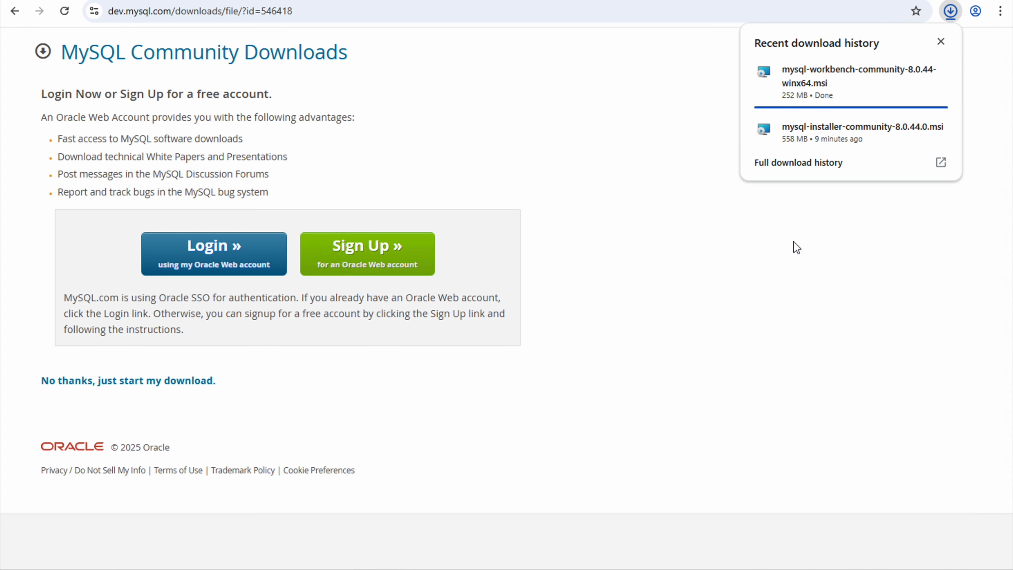
{"action": "mouse_move", "coordinate": [897, 72]}
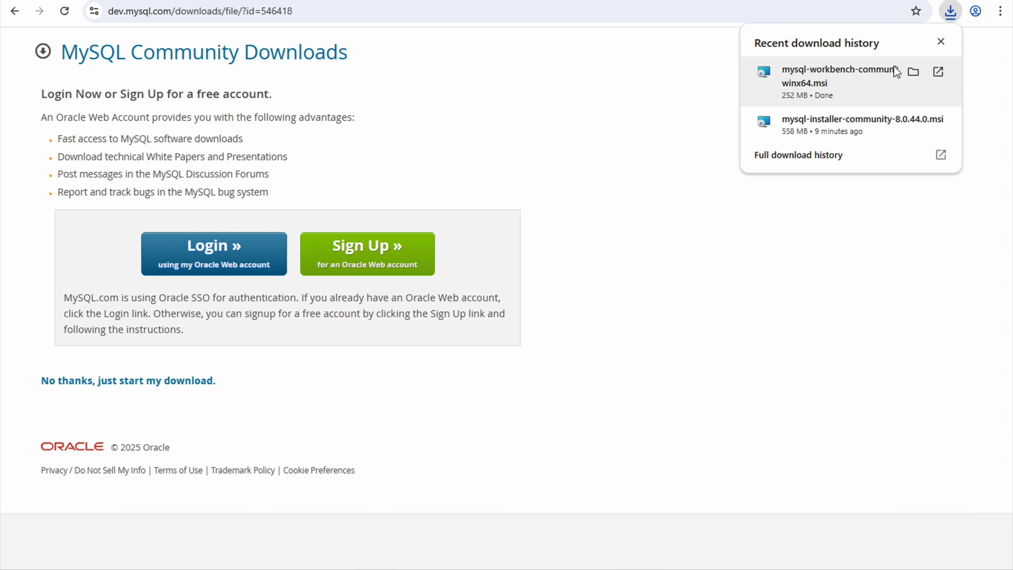
{"action": "left_click", "coordinate": [912, 75]}
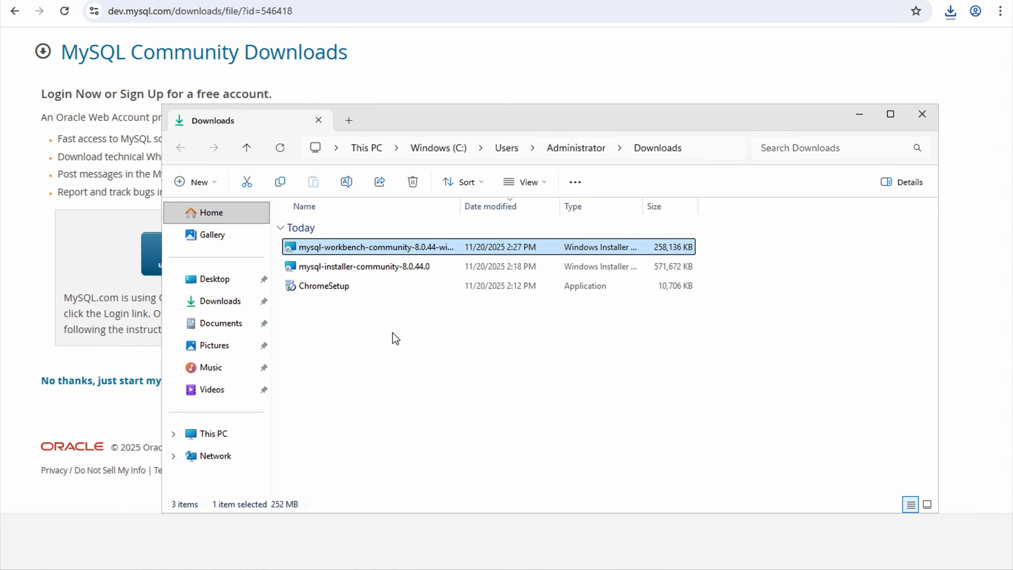
- Run mysql-workbench-community-8.0.44-winx64.msi and install with the default folder and Complete setup
{"action": "double_click", "coordinate": [342, 249]}
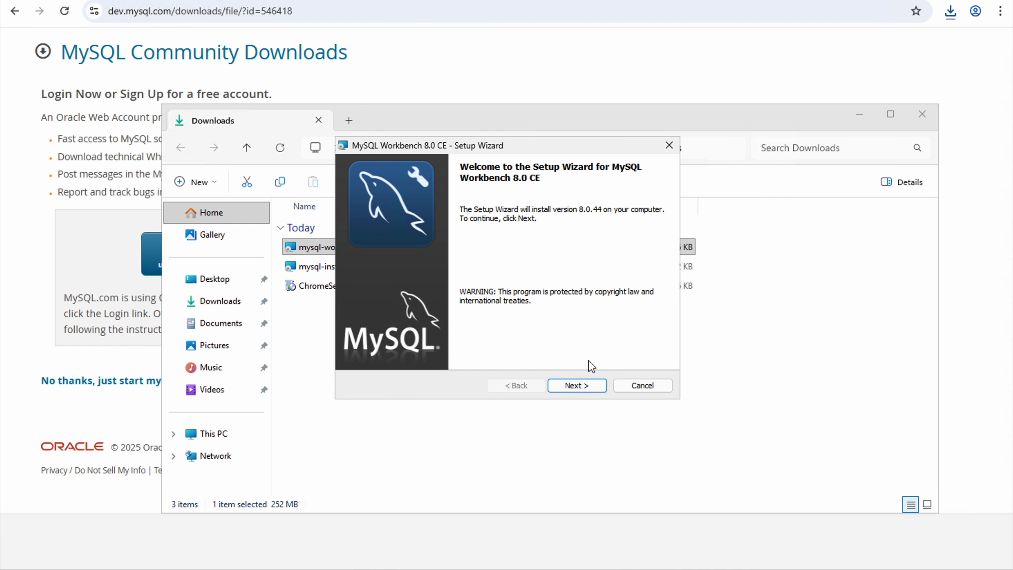
{"action": "left_click", "coordinate": [579, 387]}
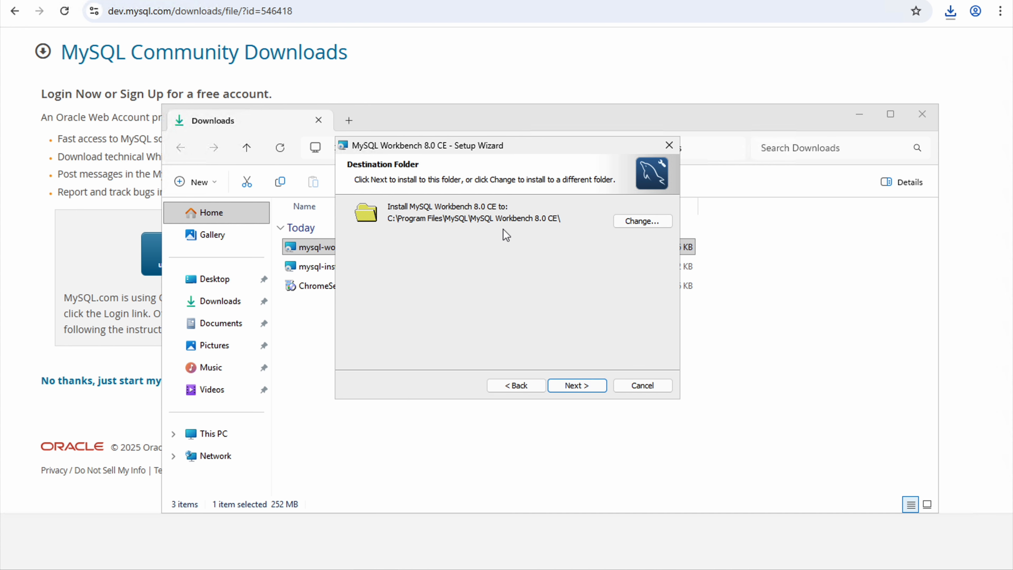
{"action": "left_click", "coordinate": [575, 386]}
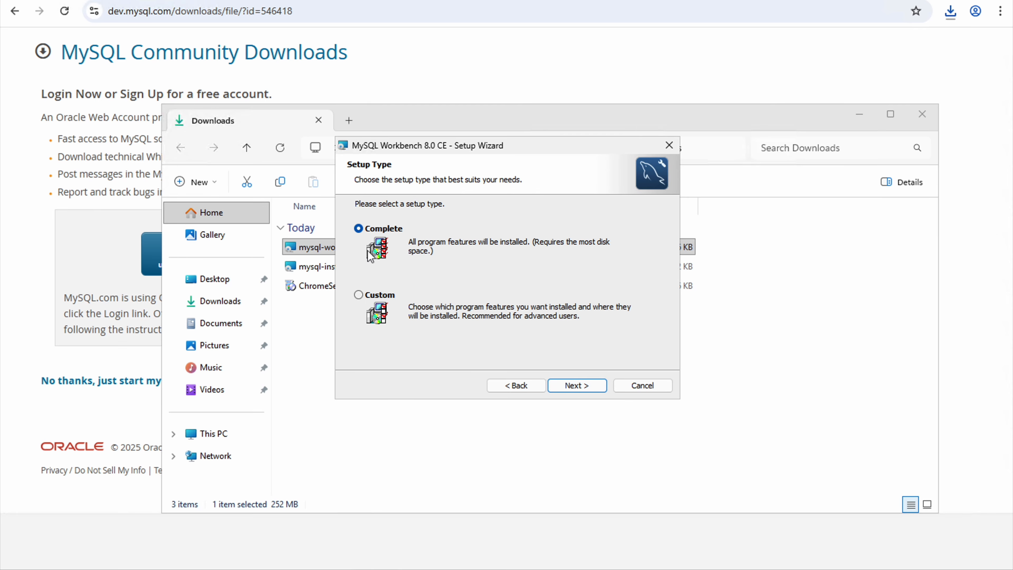
{"action": "left_click", "coordinate": [574, 386]}
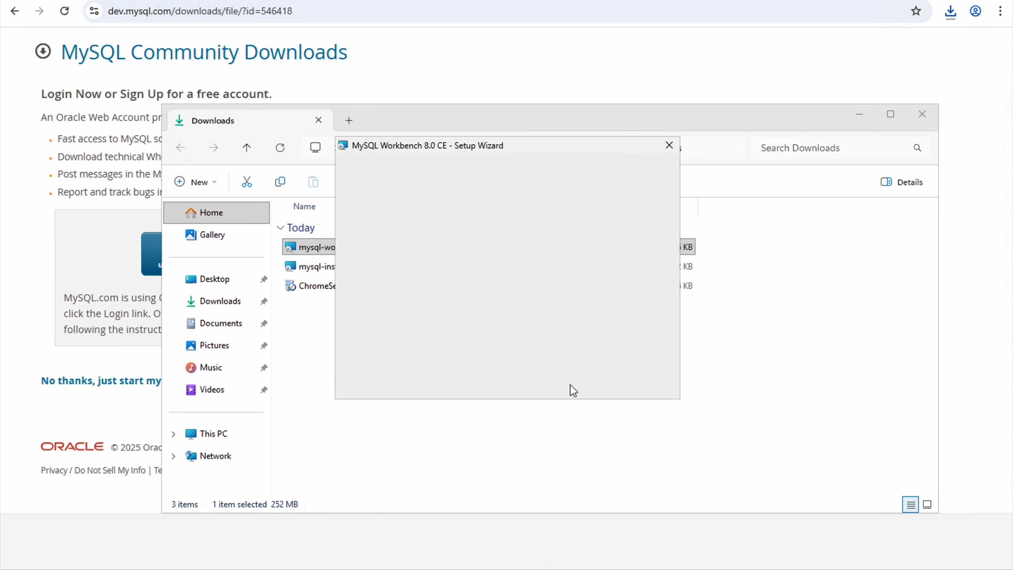
{"action": "left_click", "coordinate": [571, 386]}
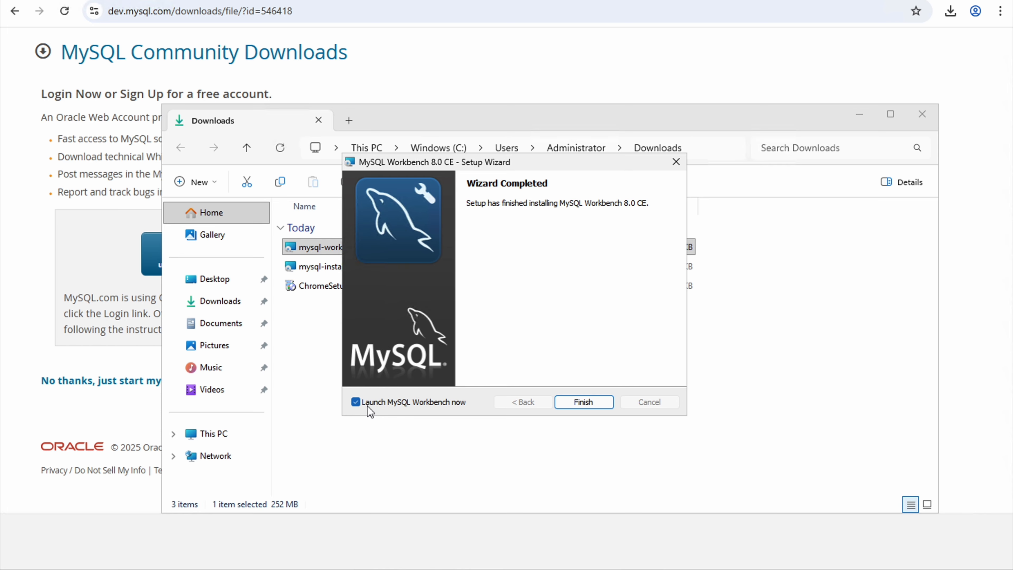
- Launch Workbench, dismiss the OS warning, and log in to Local instance MySQL80 with its password
{"action": "left_click", "coordinate": [584, 402]}
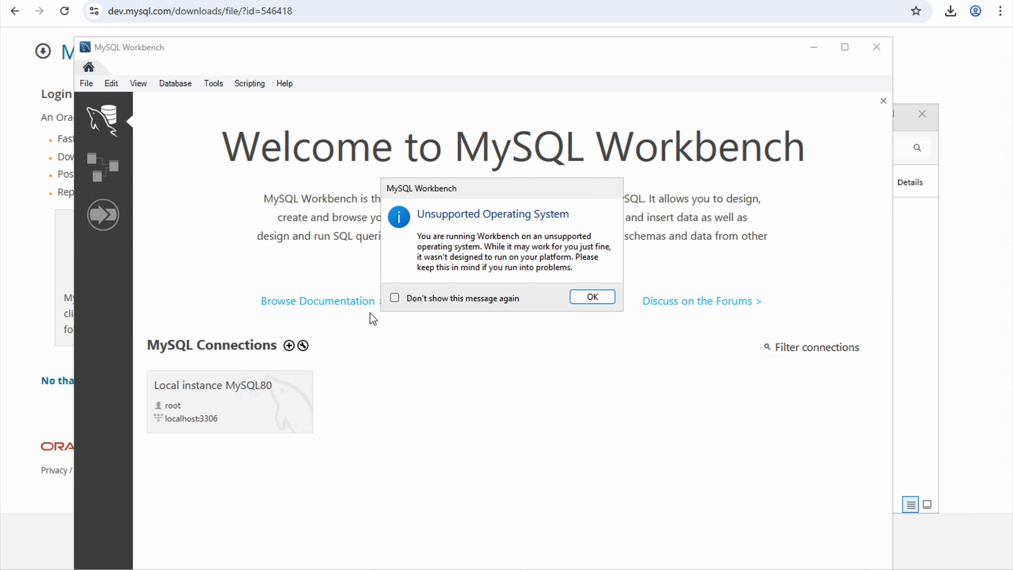
{"action": "left_click", "coordinate": [597, 297]}
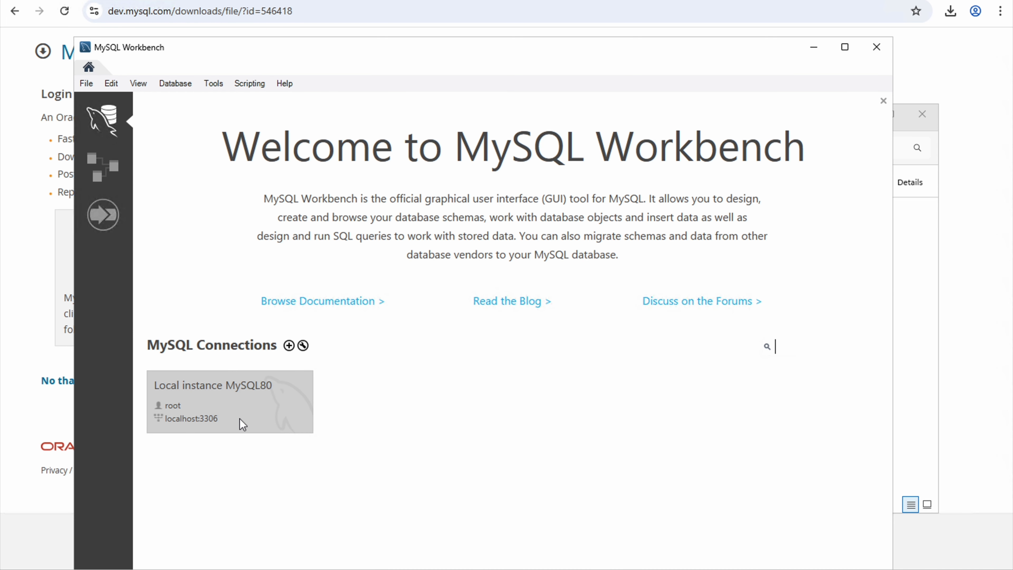
{"action": "left_click", "coordinate": [218, 404]}
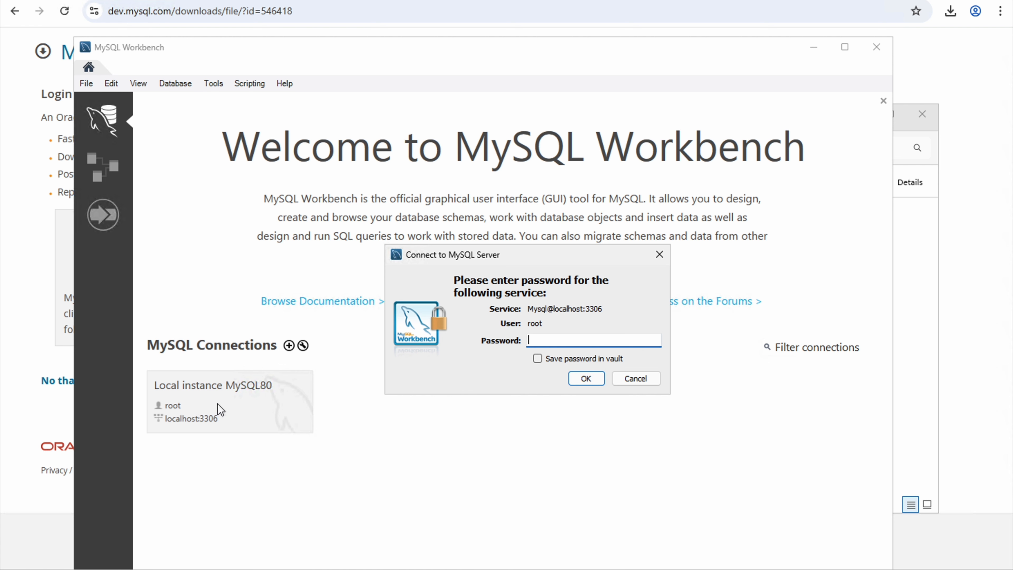
{"action": "type", "text": "****"}
{"action": "left_click", "coordinate": [586, 380]}
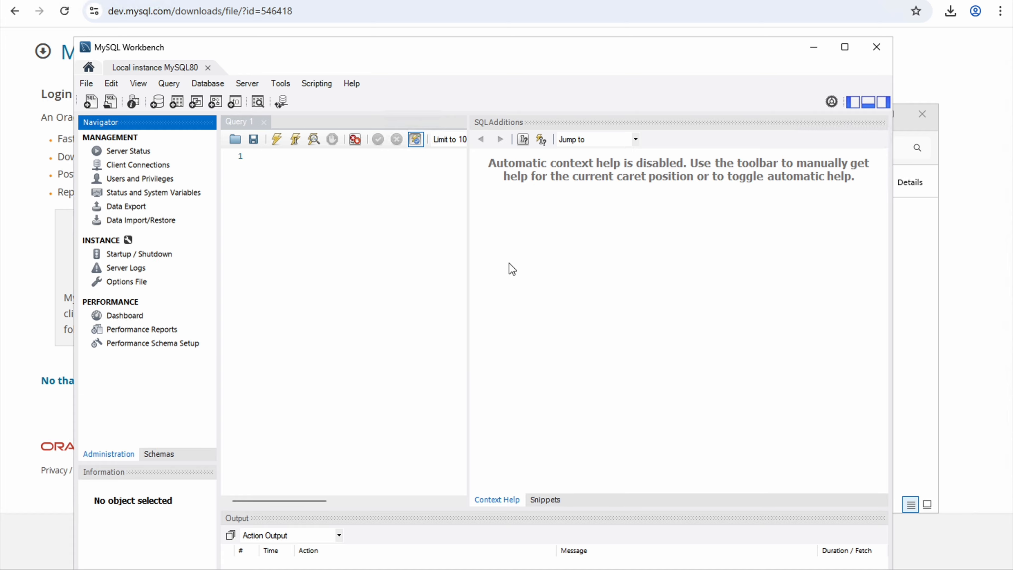
- Maximize the Workbench window and look through the Database menu
{"action": "double_click", "coordinate": [403, 48]}
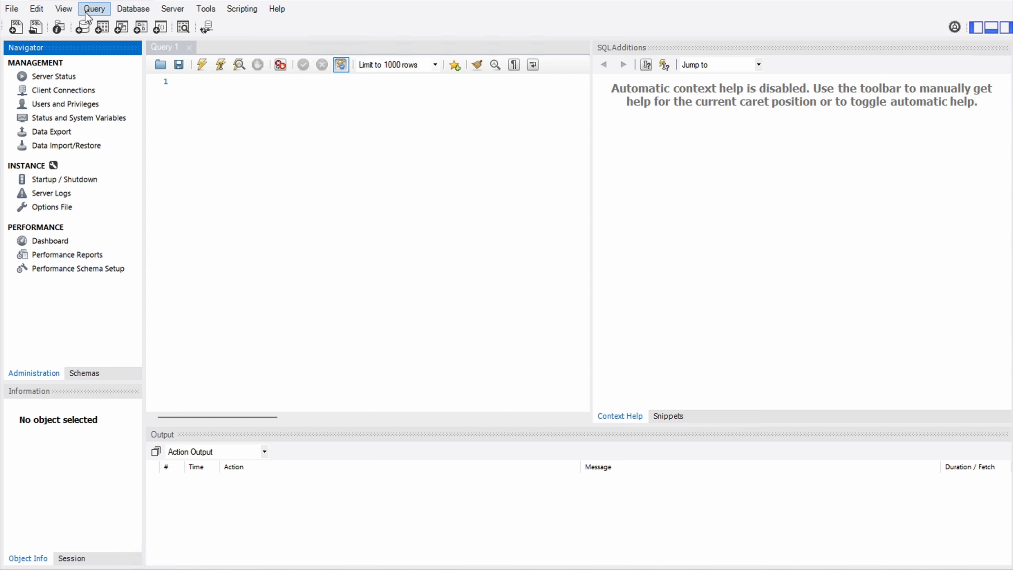
{"action": "left_click", "coordinate": [134, 13]}
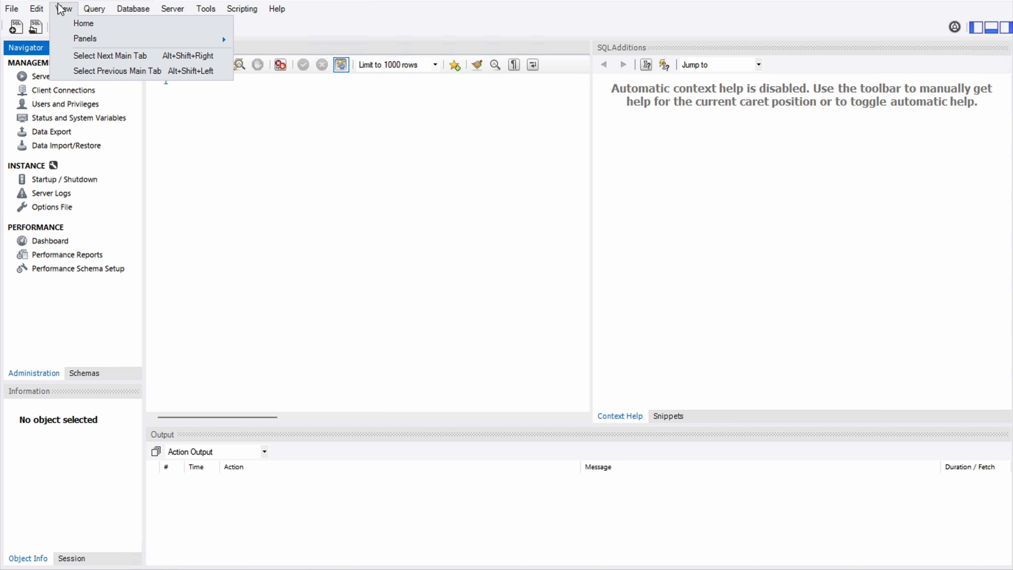
{"action": "left_click", "coordinate": [120, 11]}
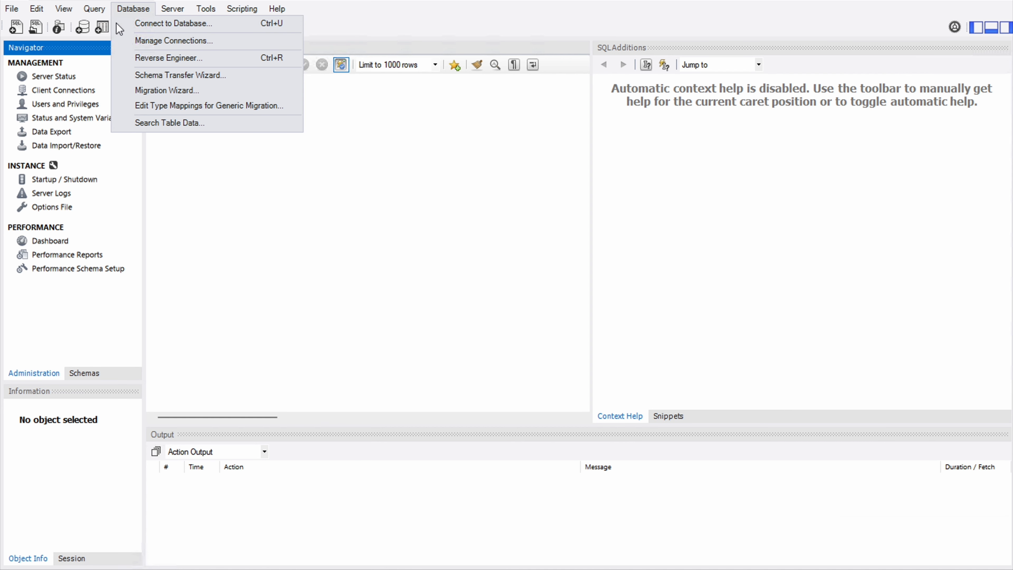
{"action": "left_click", "coordinate": [56, 57]}
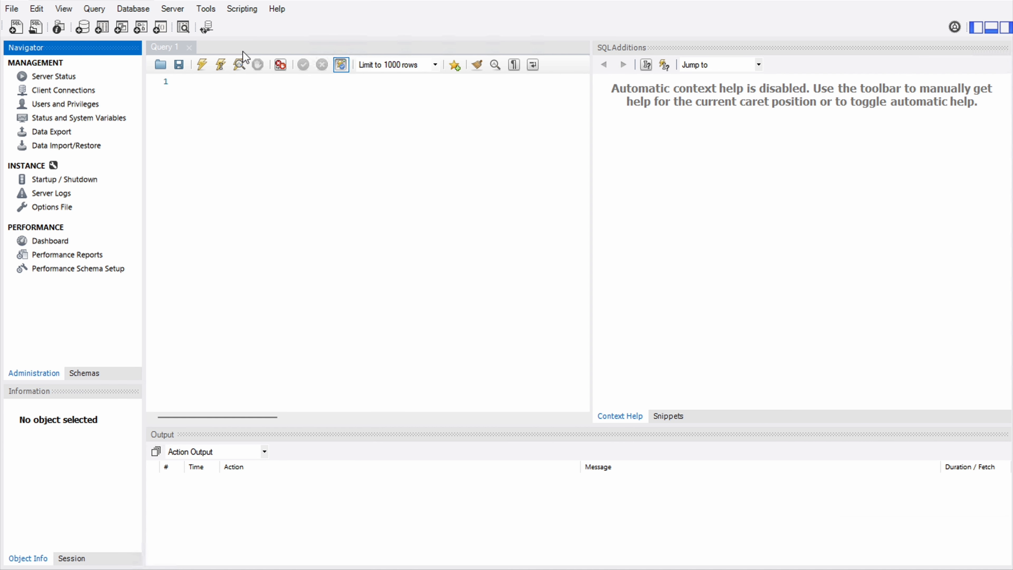
- Hide the Output and SQL Additions panels, keeping the Navigator visible beside Query 1
{"action": "left_click", "coordinate": [976, 27]}
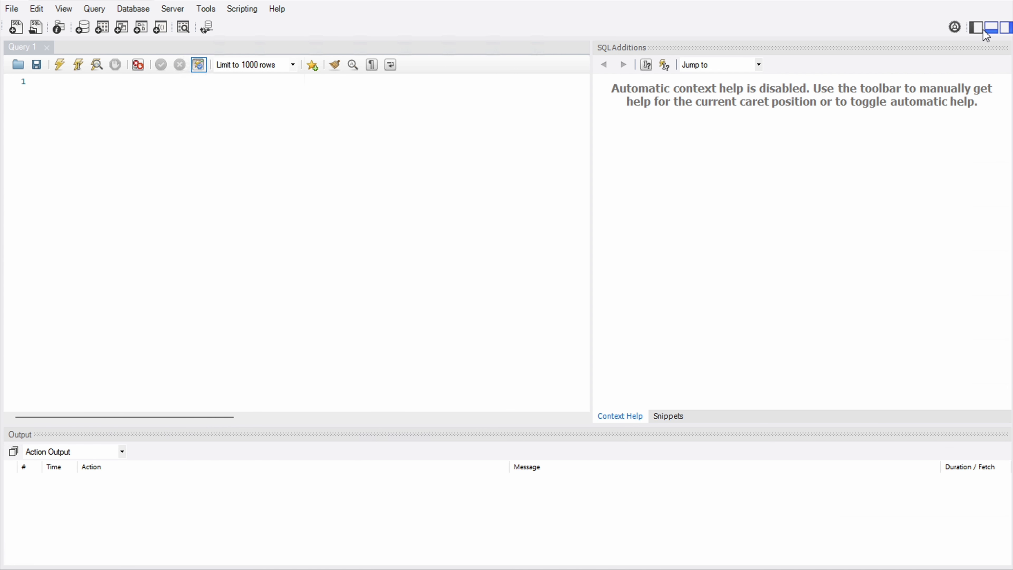
{"action": "left_click", "coordinate": [987, 30]}
{"action": "left_click", "coordinate": [1006, 29]}
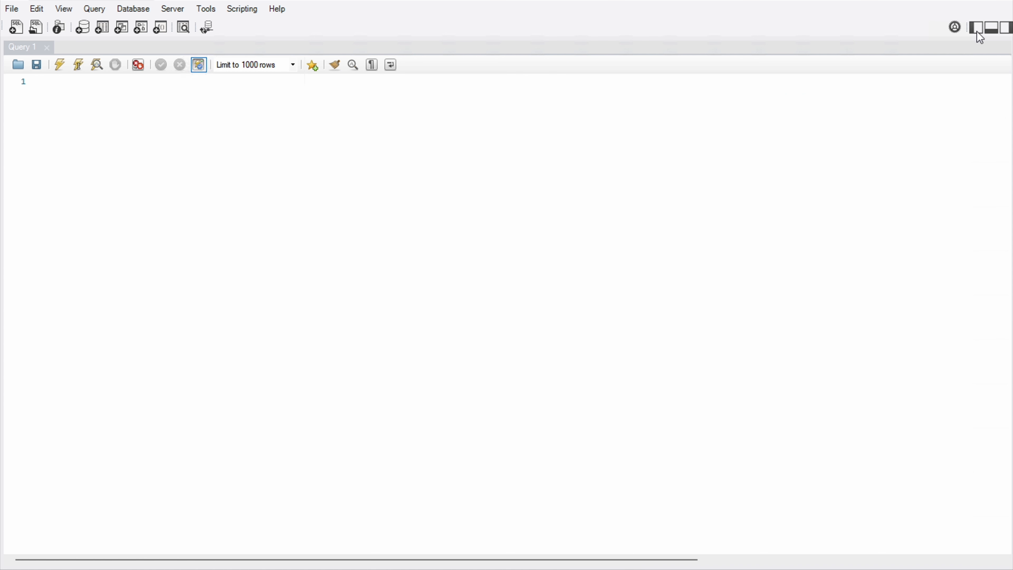
{"action": "left_click", "coordinate": [976, 27]}
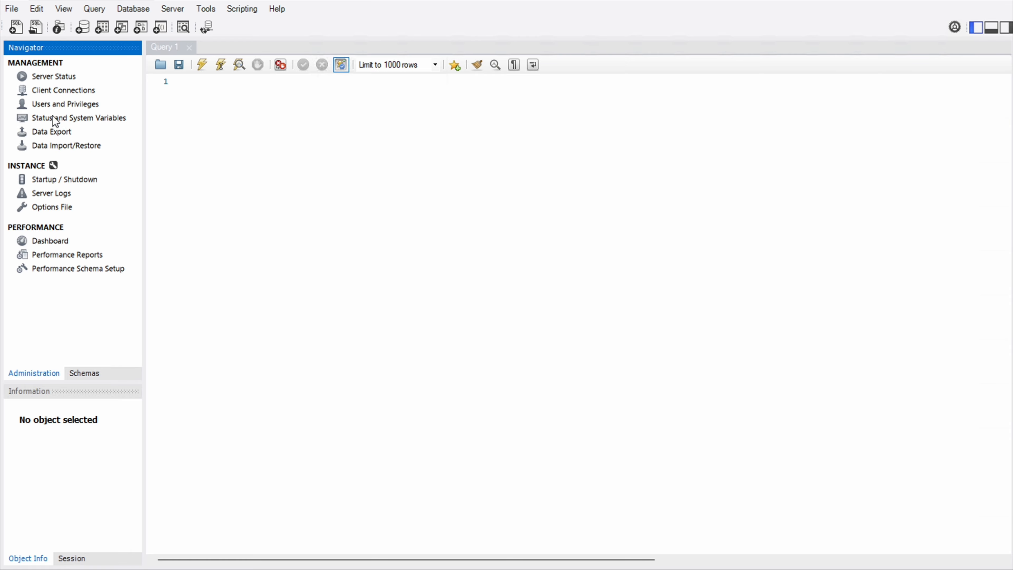
{"action": "left_click", "coordinate": [186, 149]}
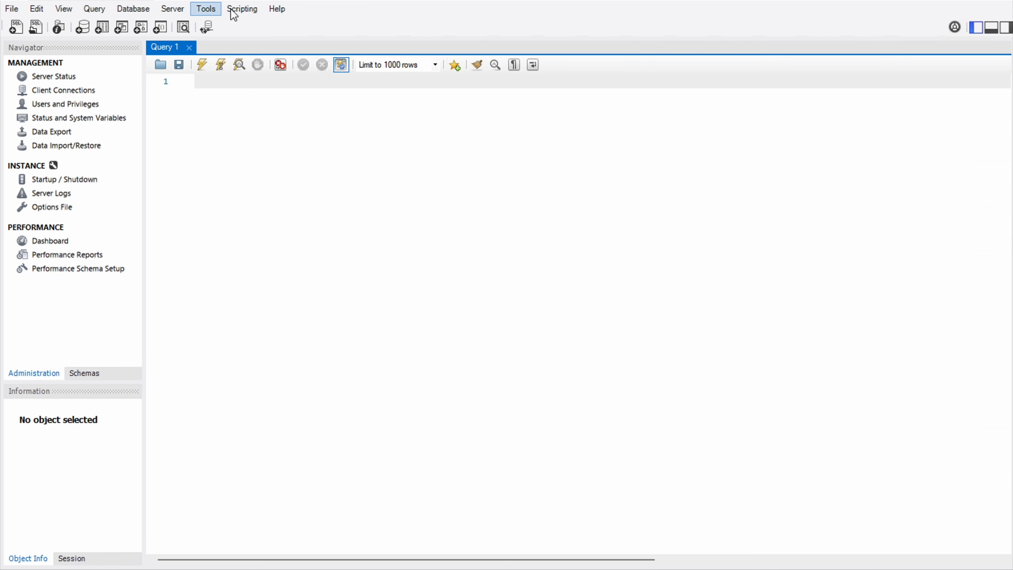
- Browse the Server and other menus, then return to the Query 1 editor
{"action": "left_click", "coordinate": [171, 15]}
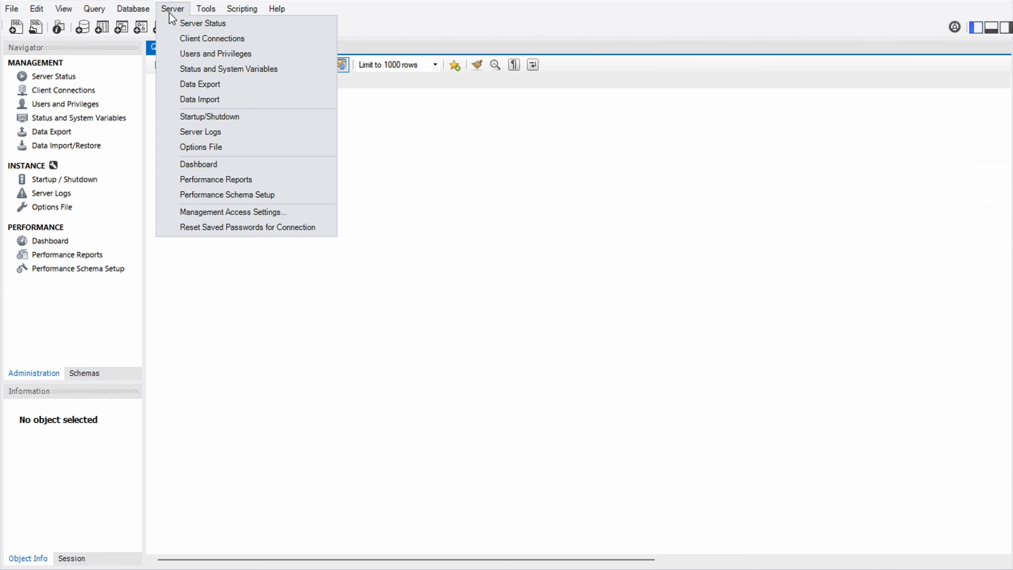
{"action": "mouse_move", "coordinate": [138, 16]}
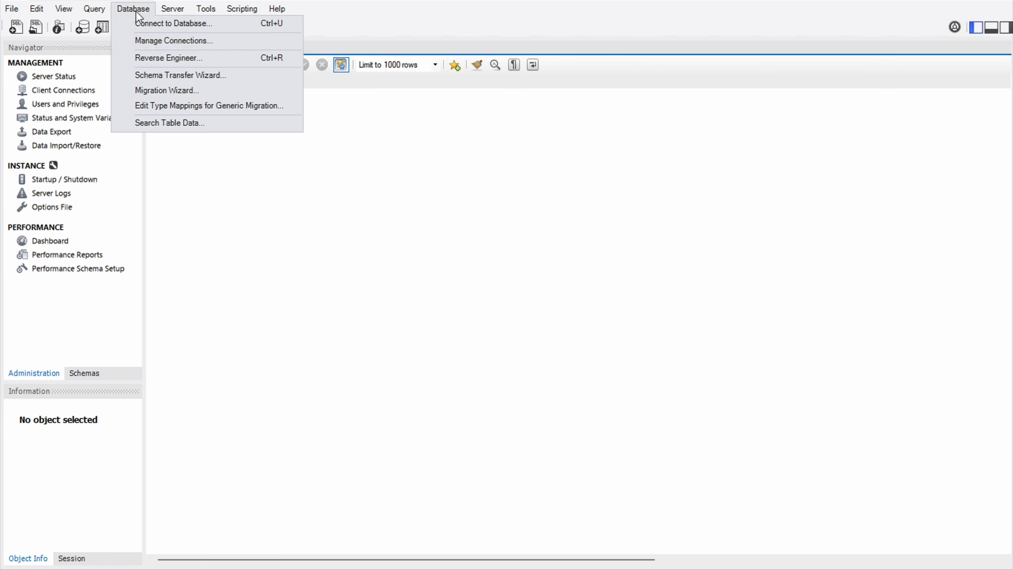
{"action": "mouse_move", "coordinate": [67, 16]}
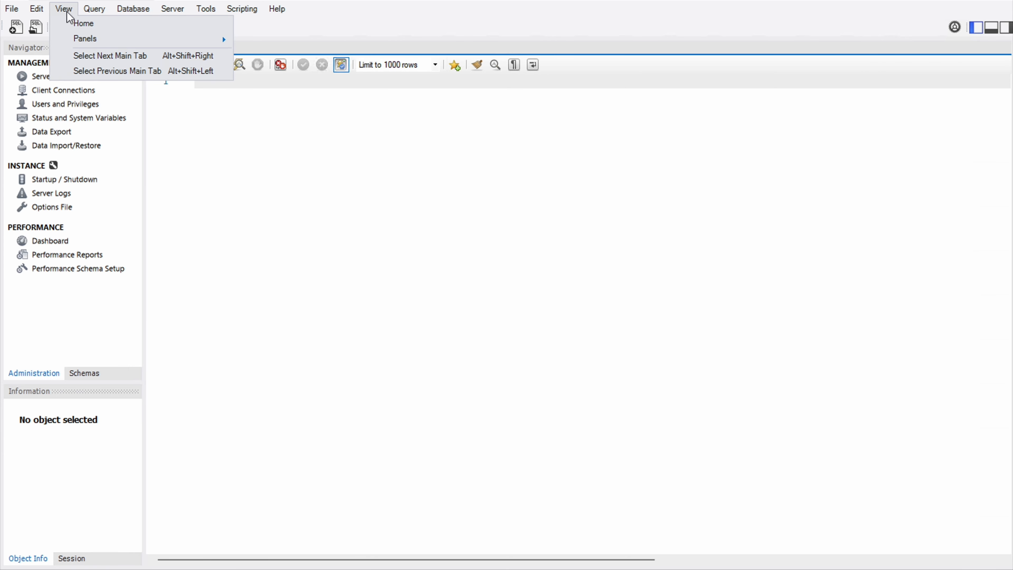
{"action": "mouse_move", "coordinate": [12, 16]}
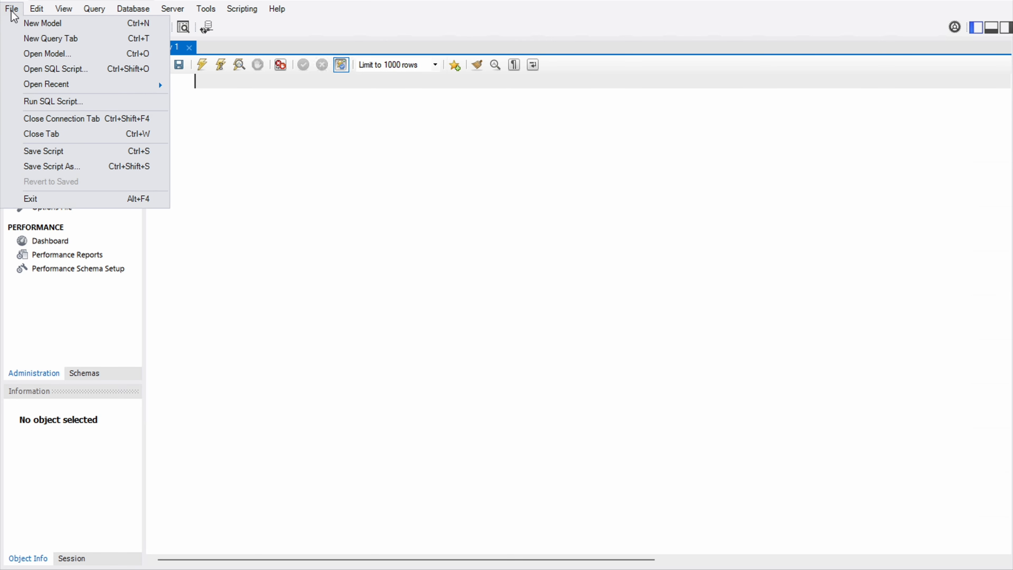
{"action": "left_click", "coordinate": [233, 160]}
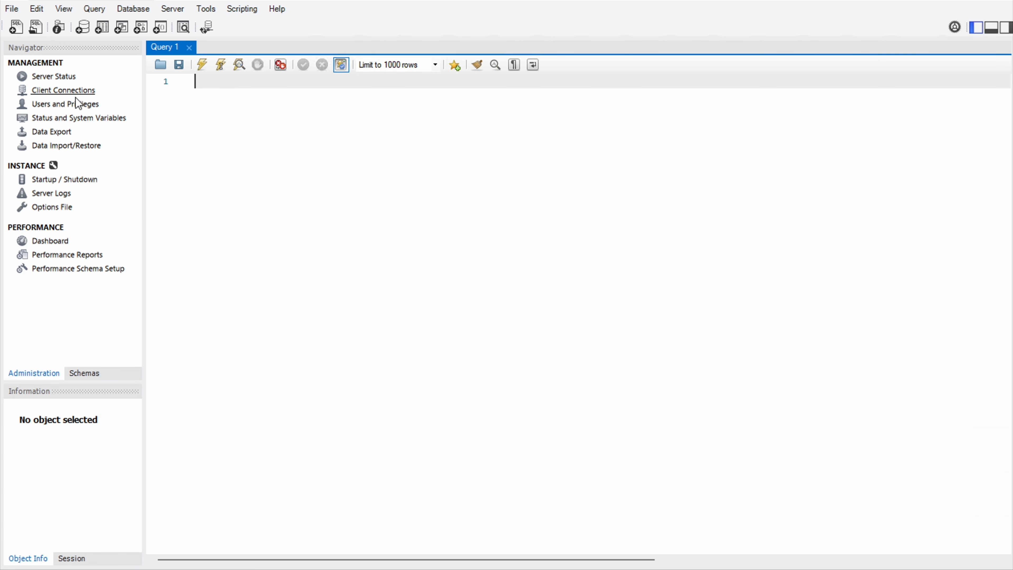
- Create schema 'cat' by applying CREATE SCHEMA, then close its tab and return to Query 1
{"action": "left_click", "coordinate": [80, 31]}
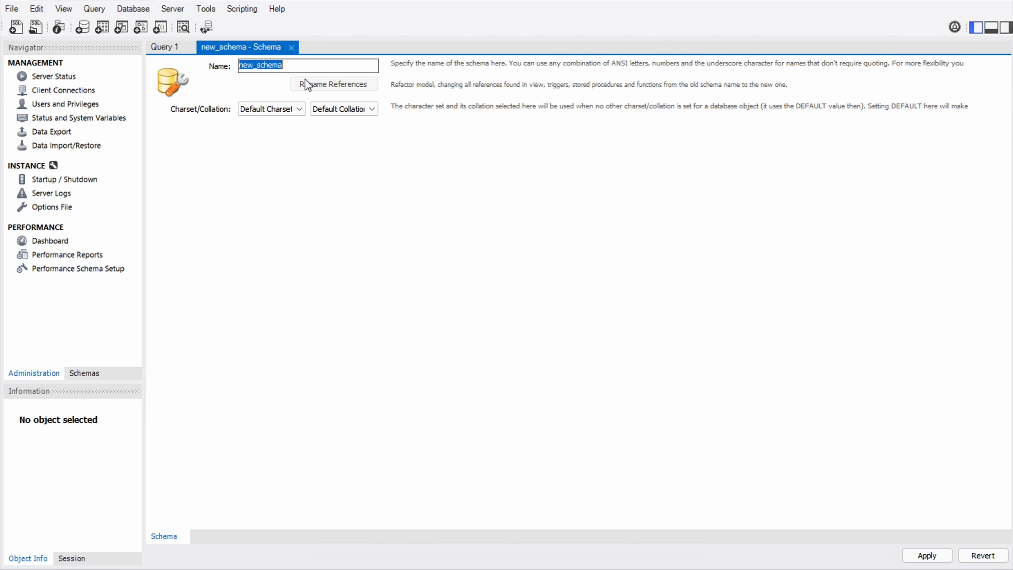
{"action": "type", "text": "cat"}
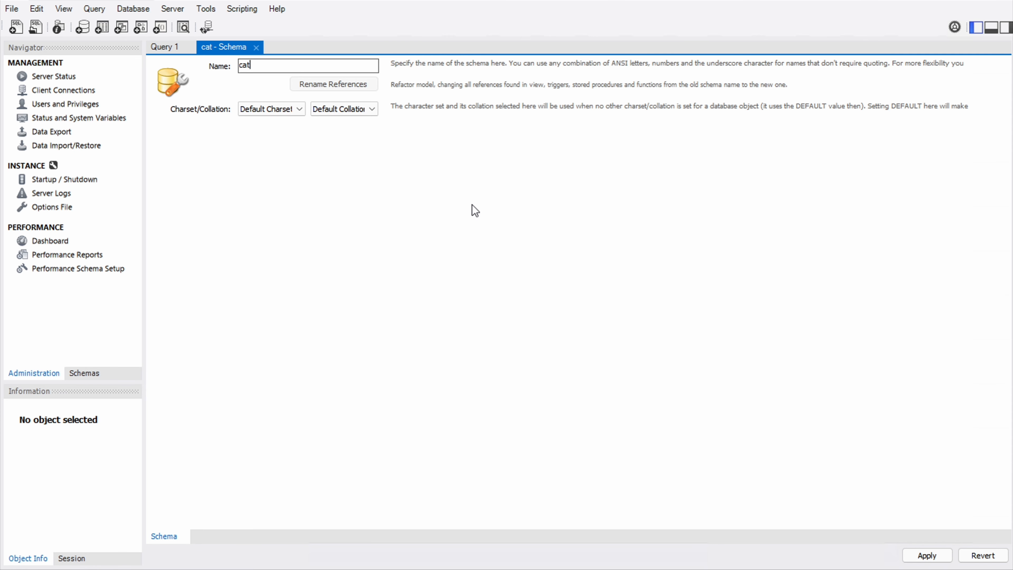
{"action": "left_click", "coordinate": [925, 556]}
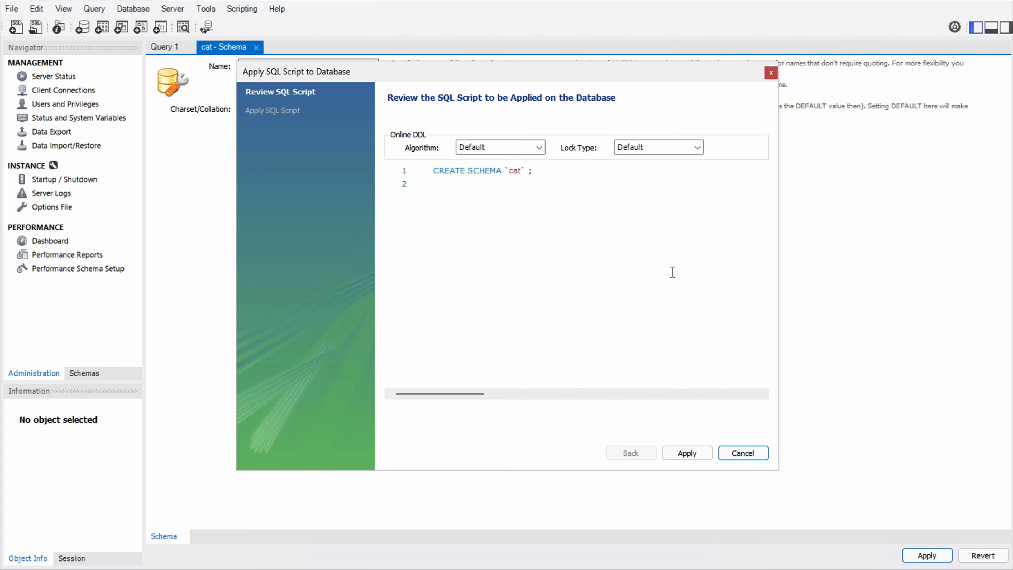
{"action": "left_click", "coordinate": [690, 453]}
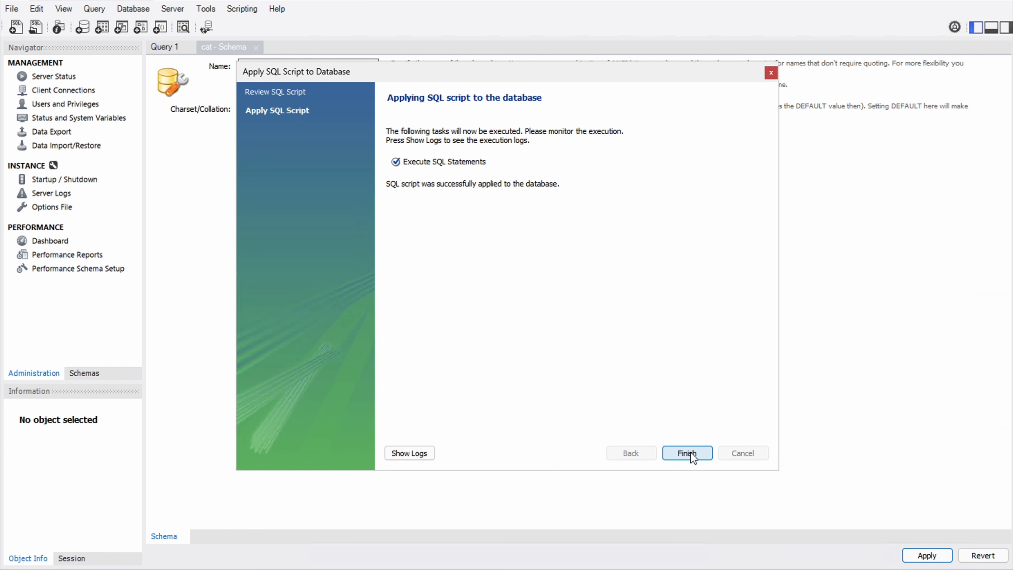
{"action": "left_click", "coordinate": [691, 453]}
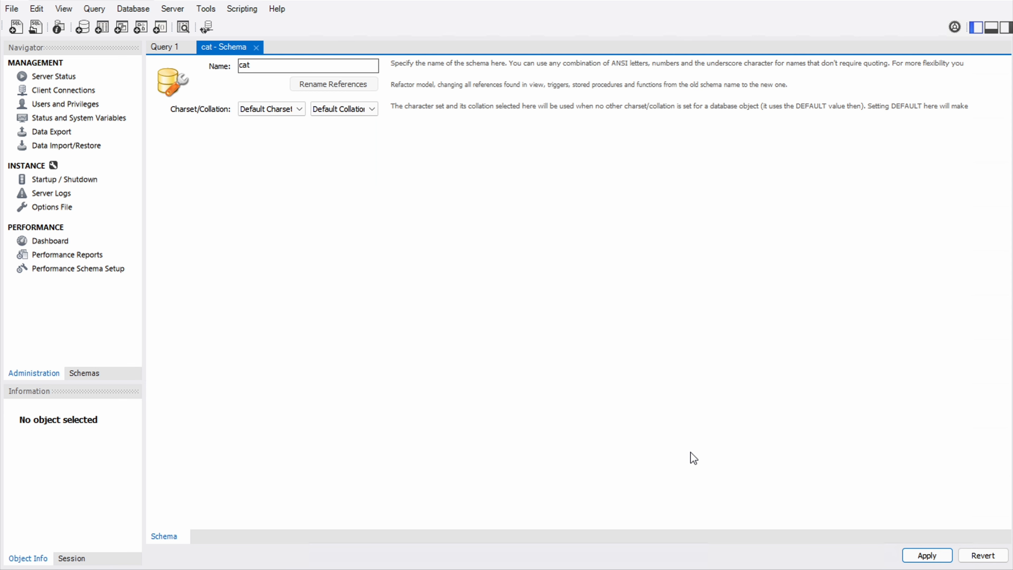
{"action": "left_click", "coordinate": [257, 48]}
{"action": "left_click", "coordinate": [193, 50]}
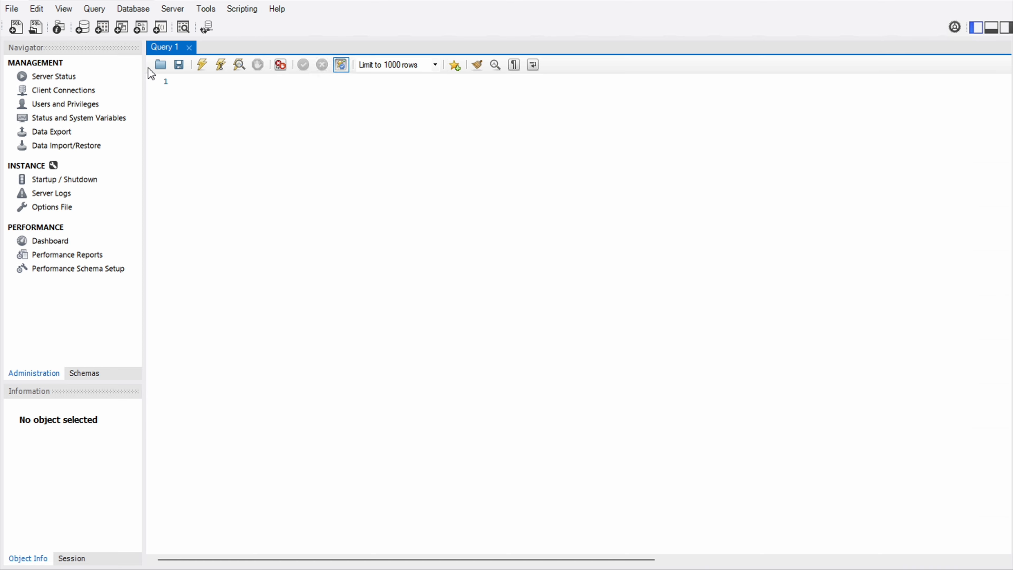
- Show the Navigator's schema list, expand cat, and select hello
{"action": "left_click", "coordinate": [86, 373]}
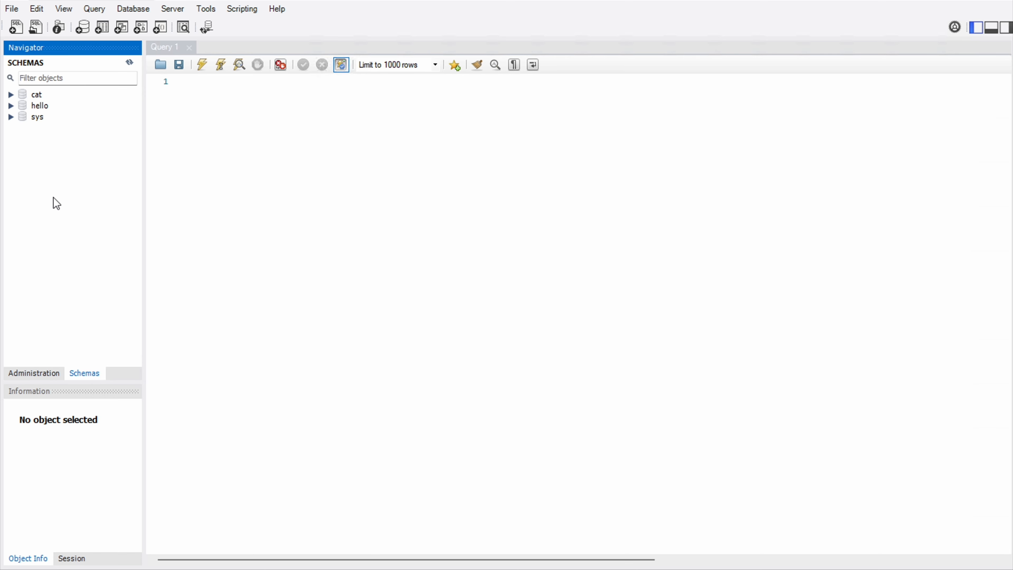
{"action": "left_click", "coordinate": [37, 96]}
{"action": "left_click", "coordinate": [12, 95]}
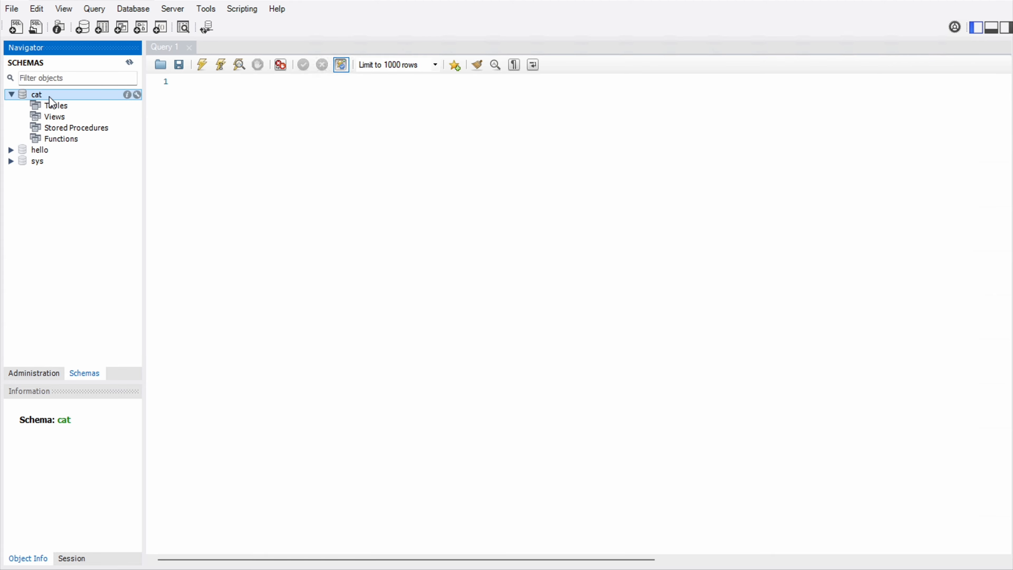
{"action": "left_click", "coordinate": [40, 150]}
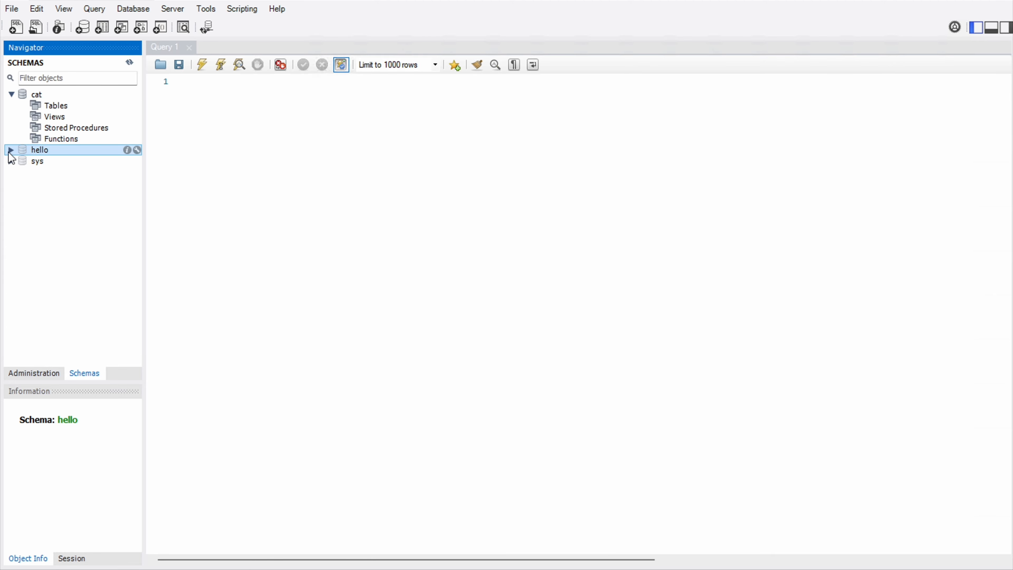
- Expand hello's Tables, preview the emp table's rows, then close the emp result tab
{"action": "left_click", "coordinate": [11, 150]}
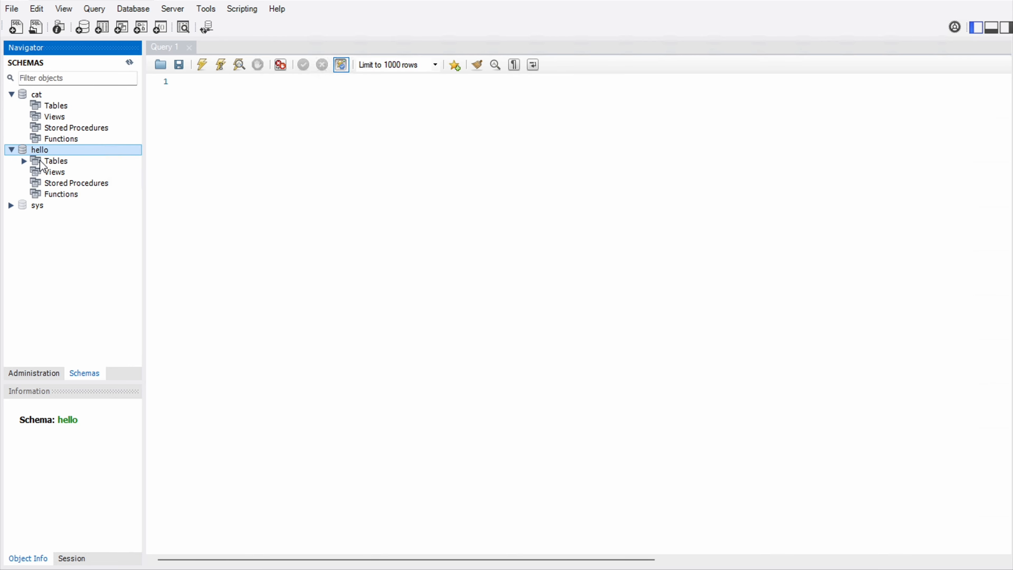
{"action": "left_click", "coordinate": [25, 161]}
{"action": "left_click", "coordinate": [60, 172]}
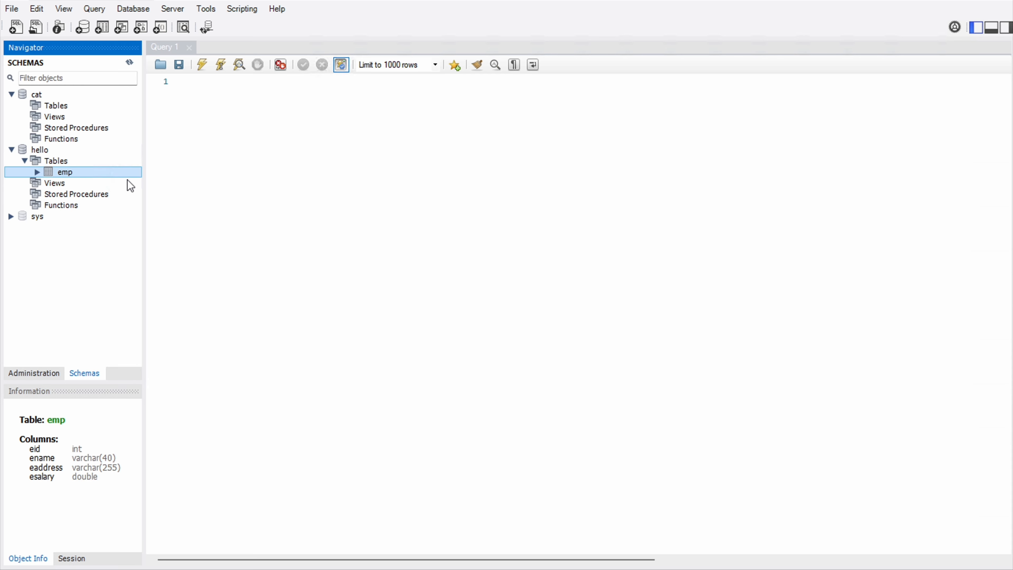
{"action": "left_click", "coordinate": [136, 172]}
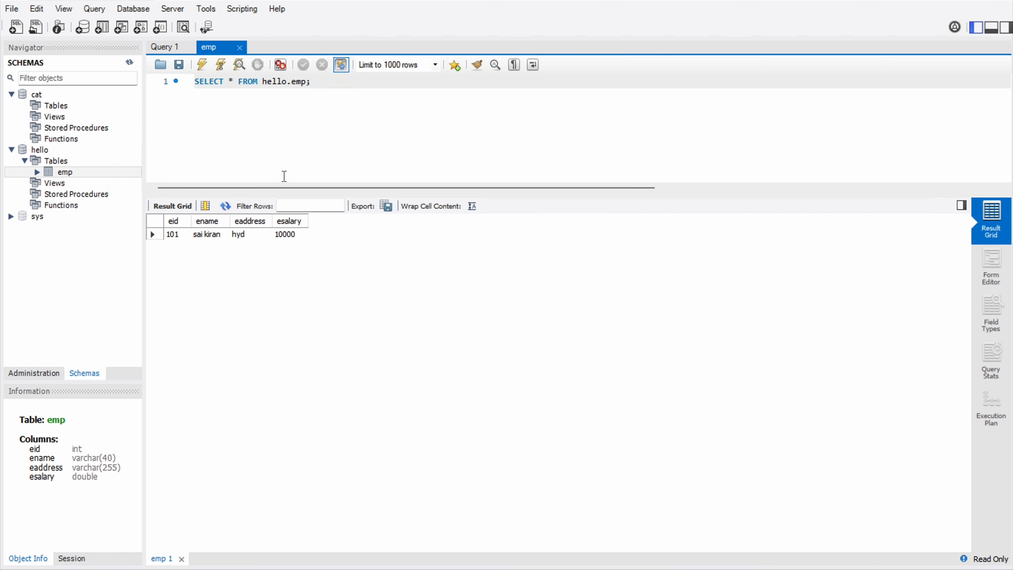
{"action": "left_click", "coordinate": [240, 47]}
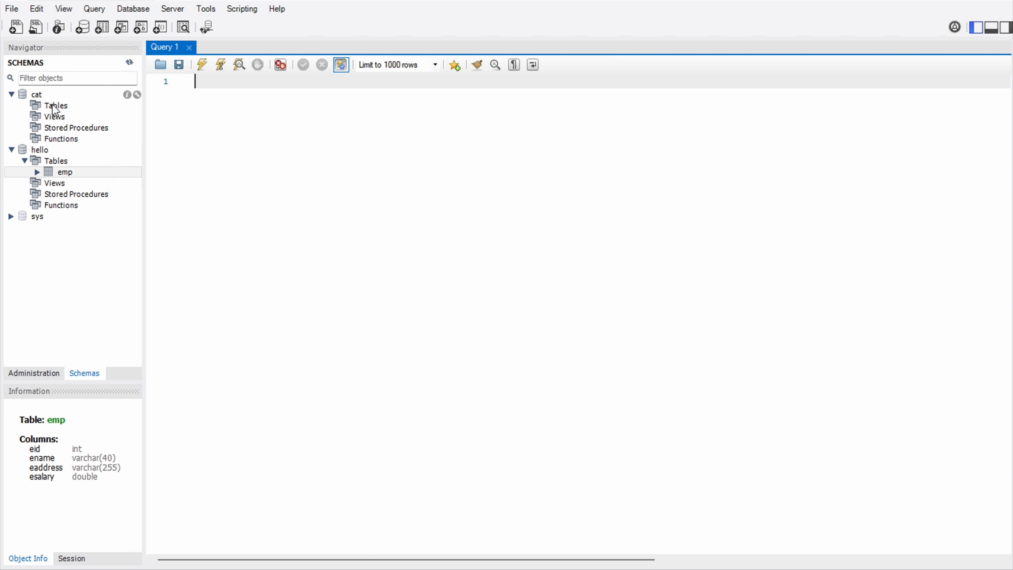
- Make cat the default schema and place the cursor in the empty Query 1 editor
{"action": "left_click", "coordinate": [40, 97]}
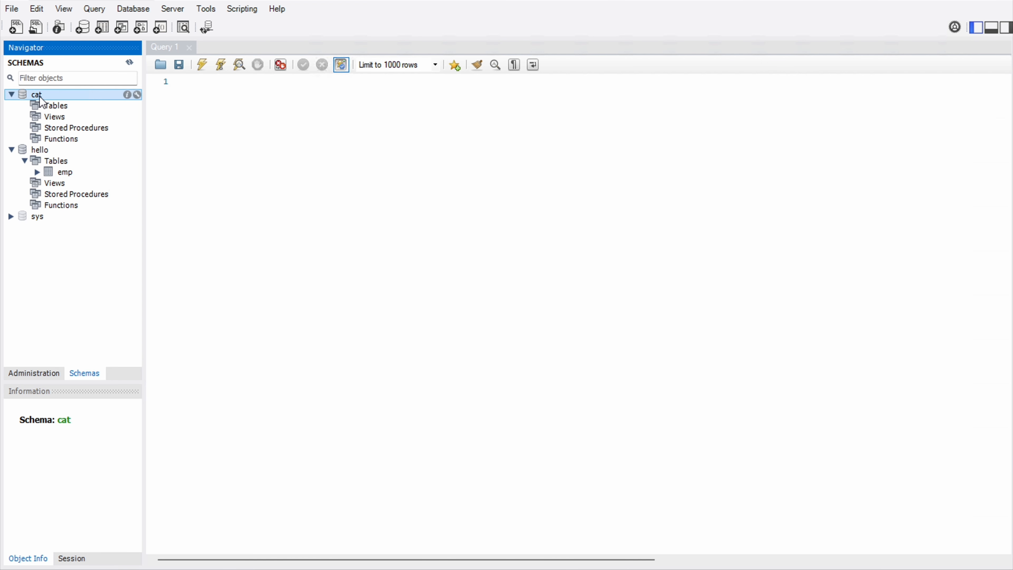
{"action": "right_click", "coordinate": [41, 102]}
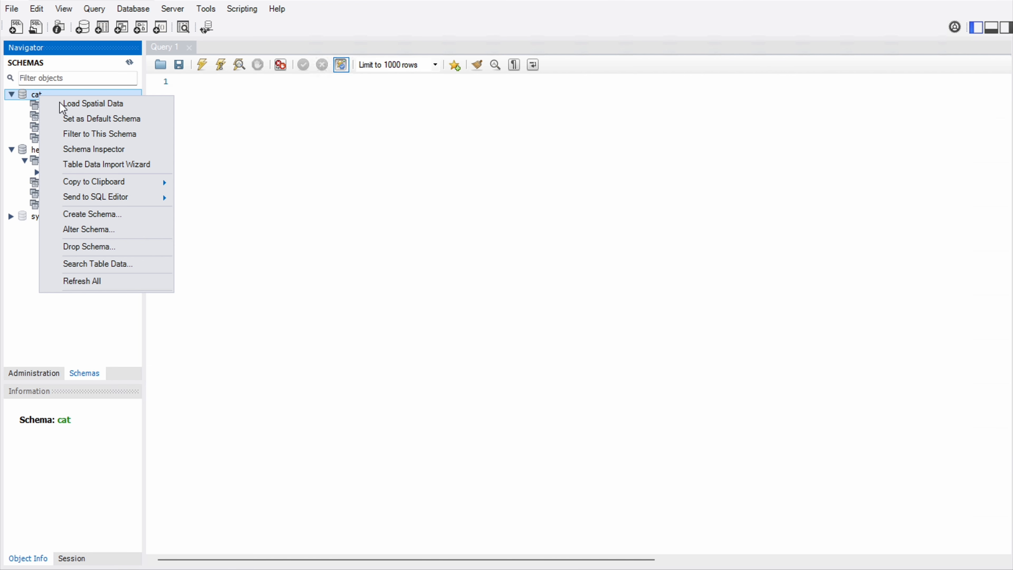
{"action": "left_click", "coordinate": [78, 121]}
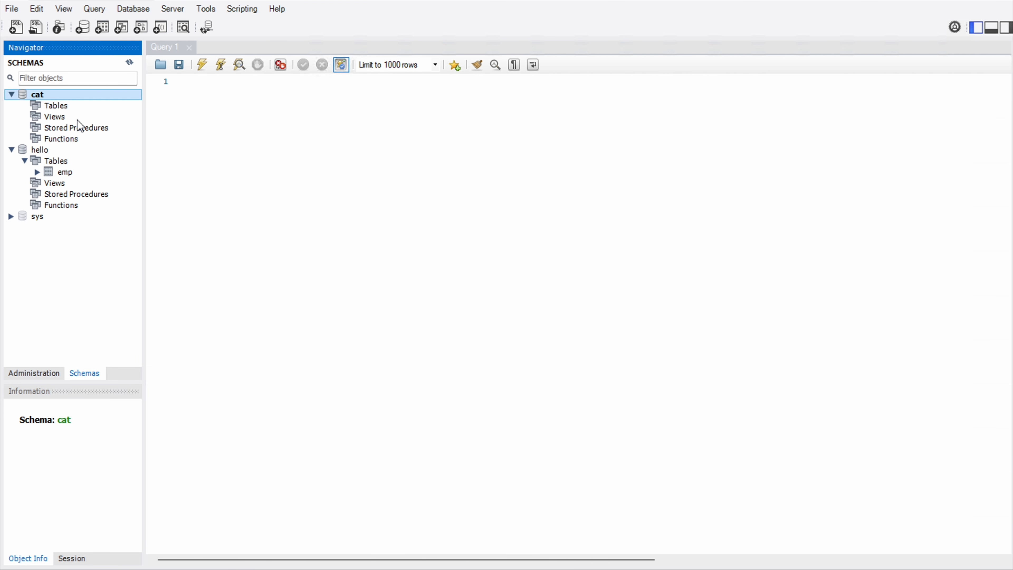
{"action": "left_click", "coordinate": [256, 125]}
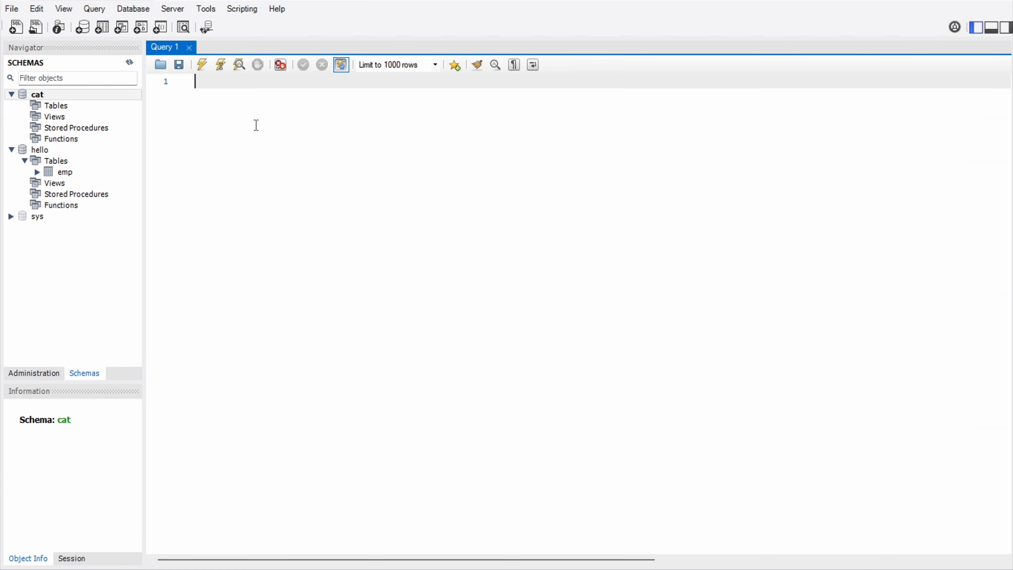
- Write CREATE TABLE emp with eid int, ename varchar(40), eaddress varchar(255), esalary double, then select it
{"action": "type", "text": "create table me"}
{"action": "key", "text": "BackSpace"}
{"action": "key", "text": "BackSpace"}
{"action": "type", "text": "emp(eid "}
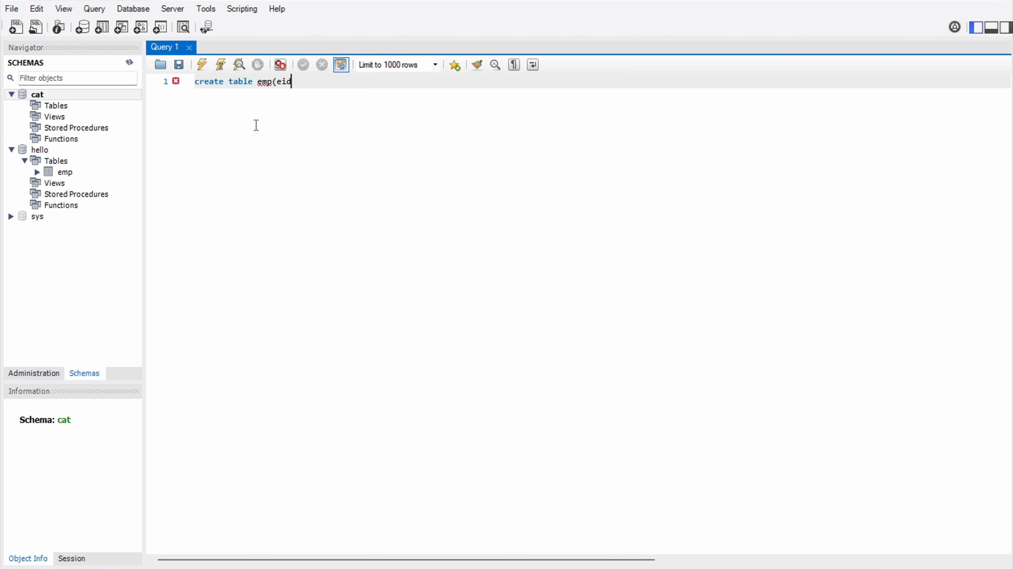
{"action": "type", "text": "int, ename varchar"}
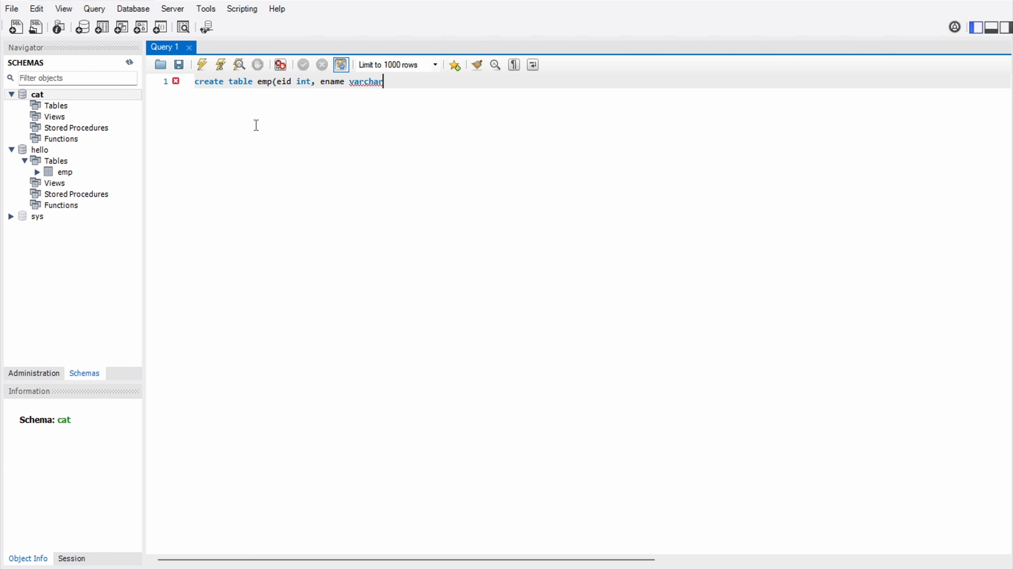
{"action": "type", "text": "(40), eaddress varchar(2"}
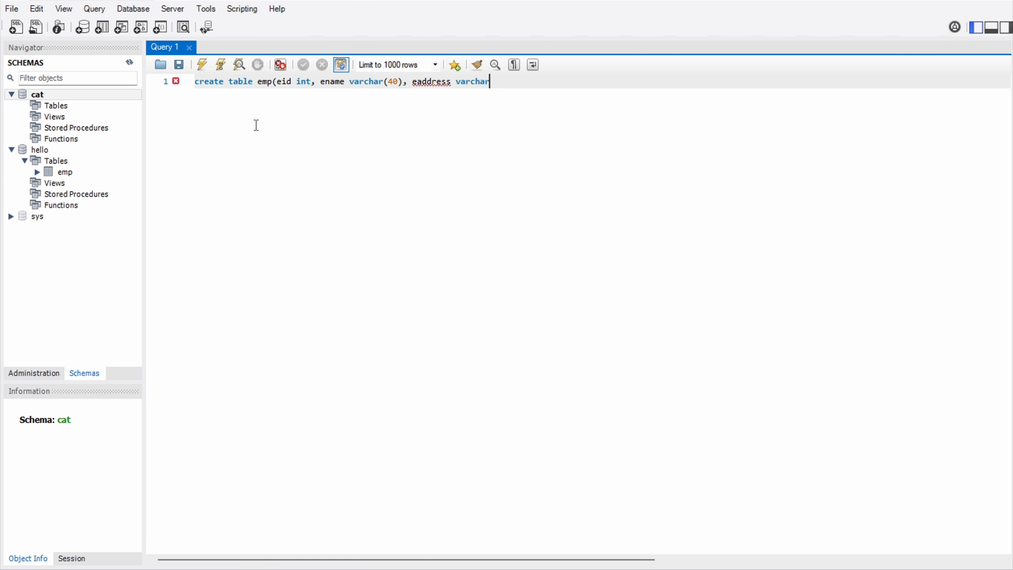
{"action": "type", "text": "55),"}
{"action": "type", "text": " emp"}
{"action": "key", "text": "BackSpace"}
{"action": "key", "text": "BackSpace"}
{"action": "type", "text": "salary double"}
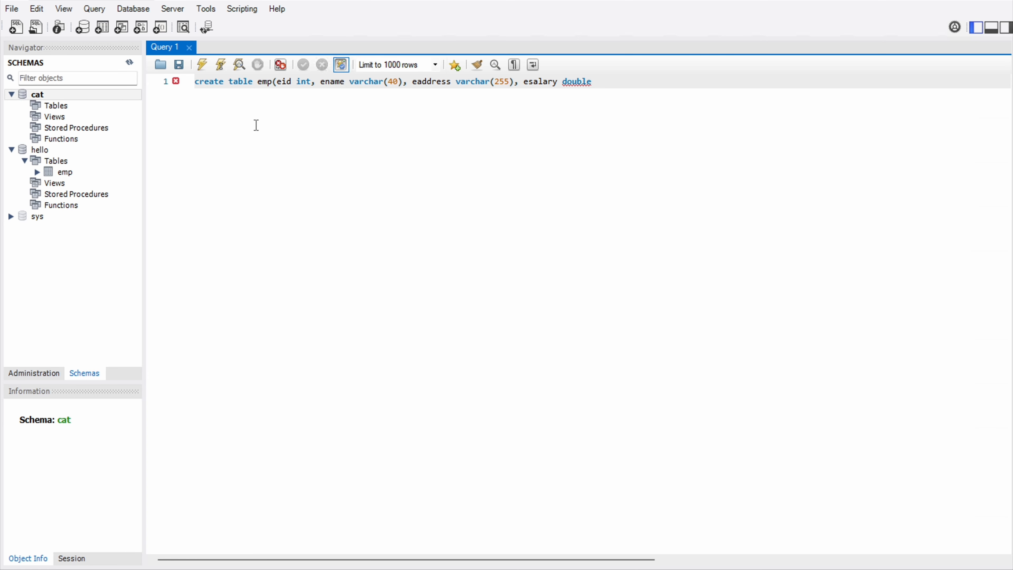
{"action": "type", "text": ");"}
{"action": "key", "text": "ctrl+a"}
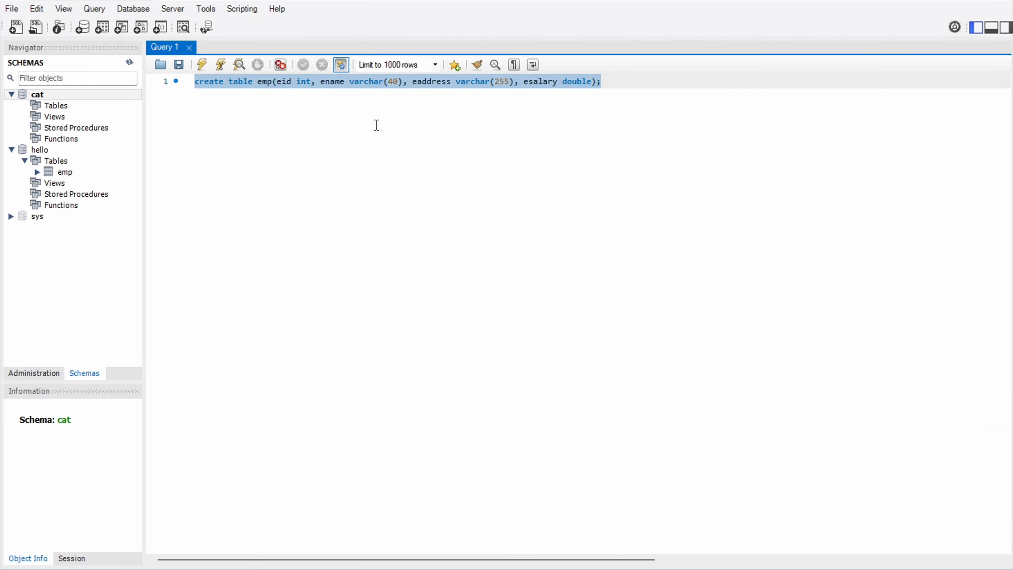
- Run the CREATE TABLE statement, refresh Schemas and expand cat's Tables to reveal emp
{"action": "left_click", "coordinate": [201, 66]}
{"action": "left_click", "coordinate": [129, 63]}
{"action": "left_click", "coordinate": [25, 106]}
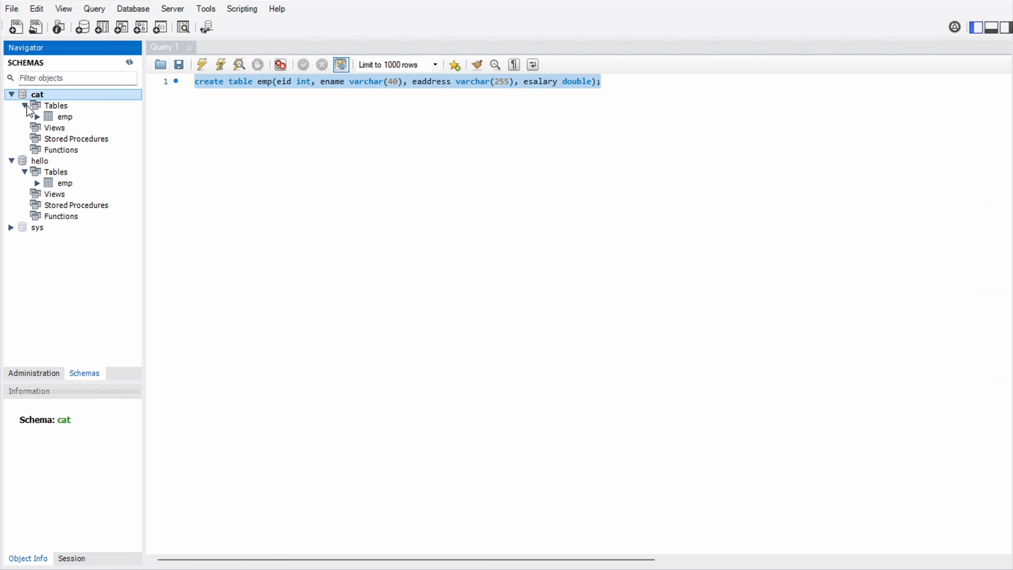
{"action": "left_click", "coordinate": [58, 116]}
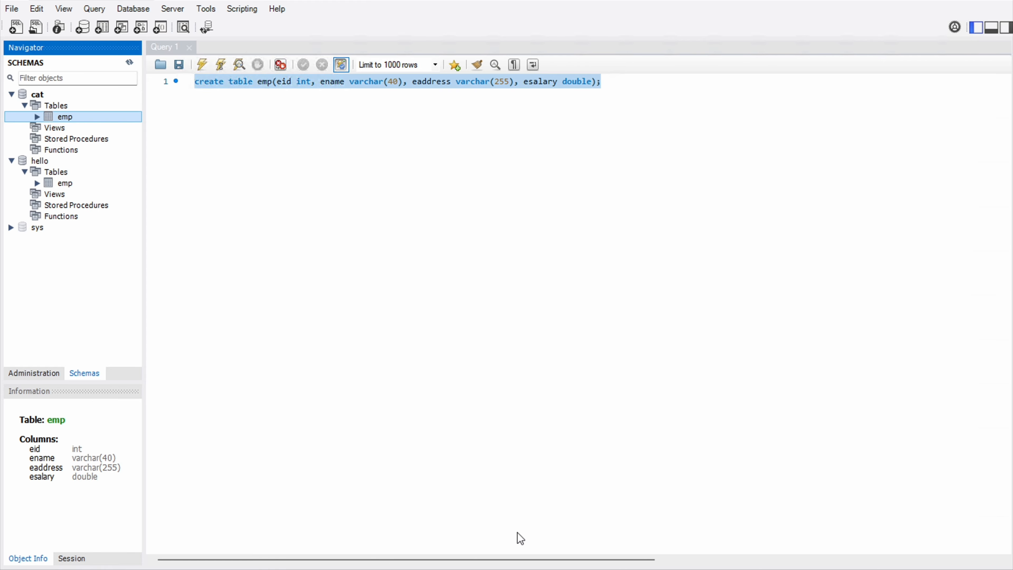
{"action": "left_click_drag", "start_coordinate": [507, 564], "coordinate": [509, 514]}
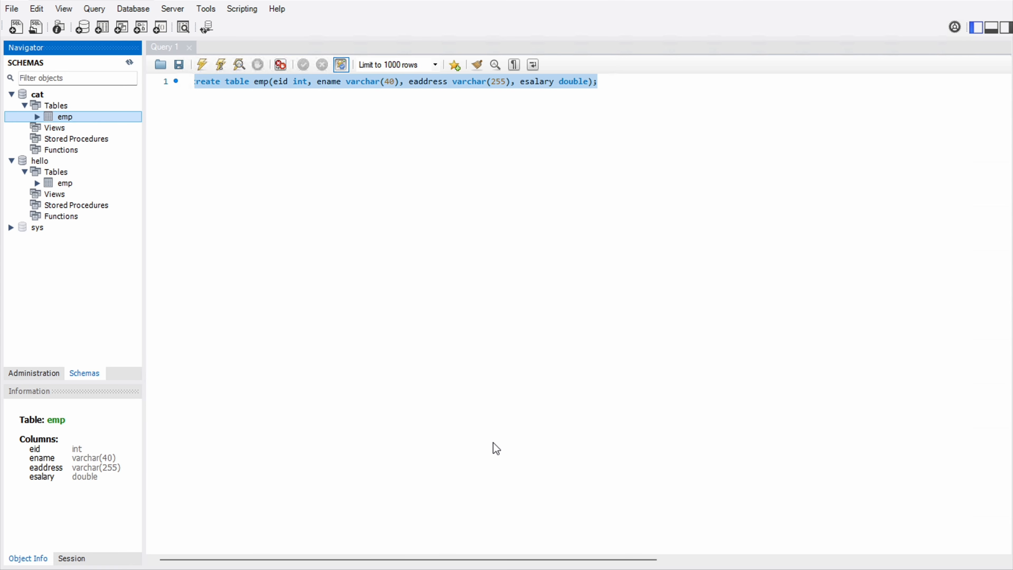
- Check the Output log, preview emp's empty rows, and close that result tab
{"action": "left_click", "coordinate": [992, 28]}
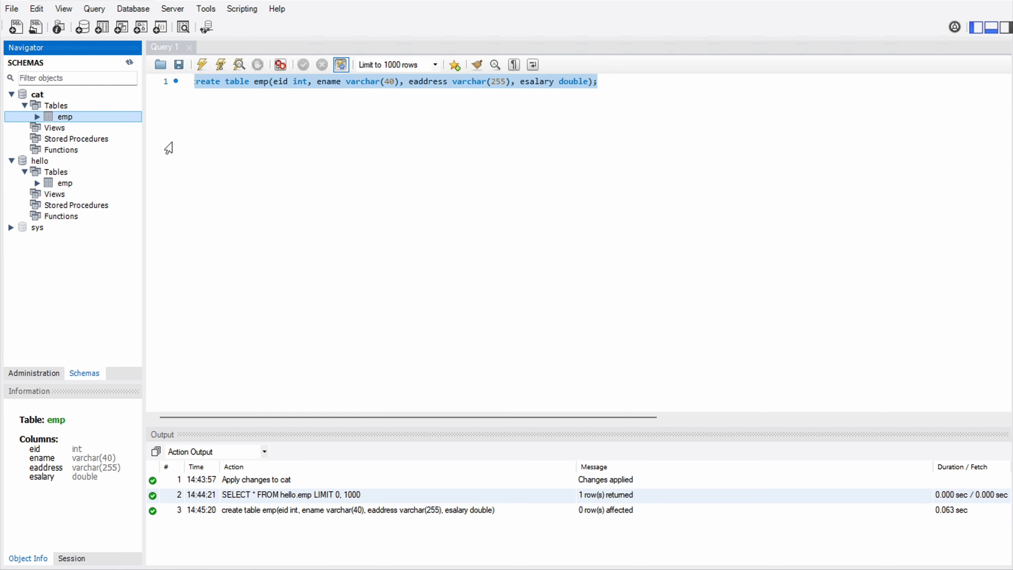
{"action": "left_click", "coordinate": [237, 134]}
{"action": "mouse_move", "coordinate": [135, 120]}
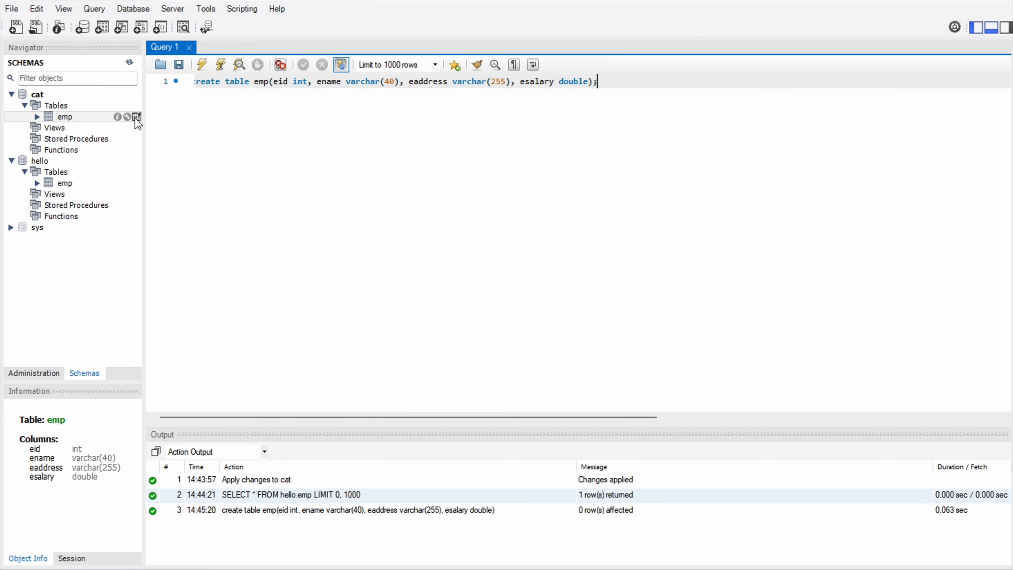
{"action": "left_click", "coordinate": [135, 117]}
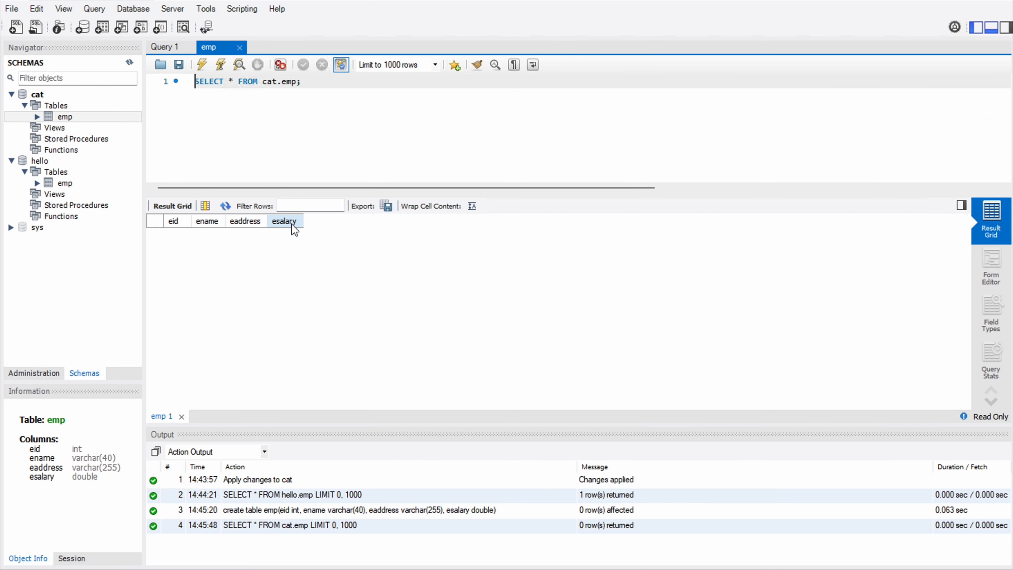
{"action": "left_click", "coordinate": [239, 48]}
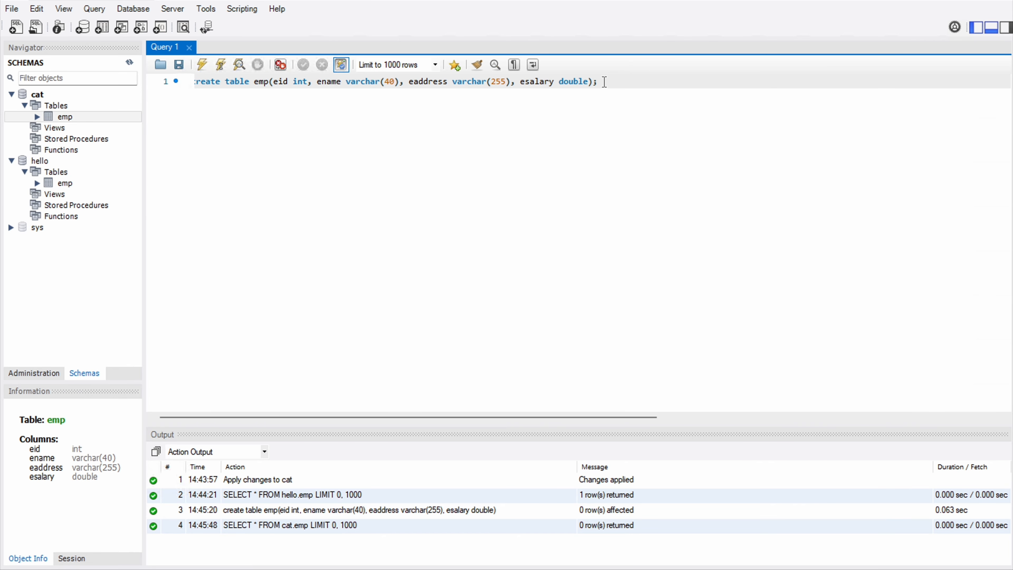
- Start an INSERT INTO emp( statement on line 3 and paste in the copied column definitions
{"action": "key", "text": "Return"}
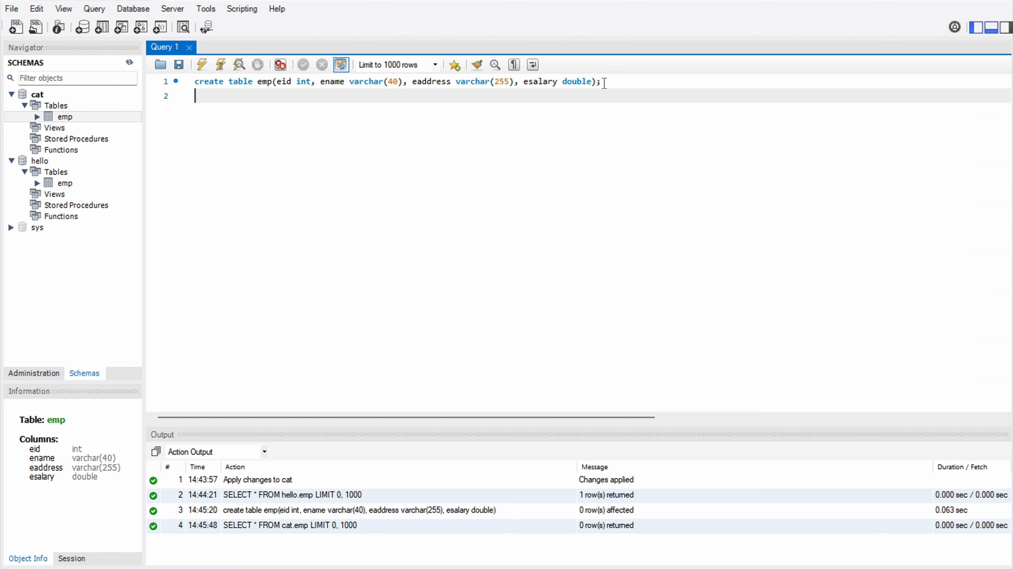
{"action": "key", "text": "Return"}
{"action": "type", "text": "inse"}
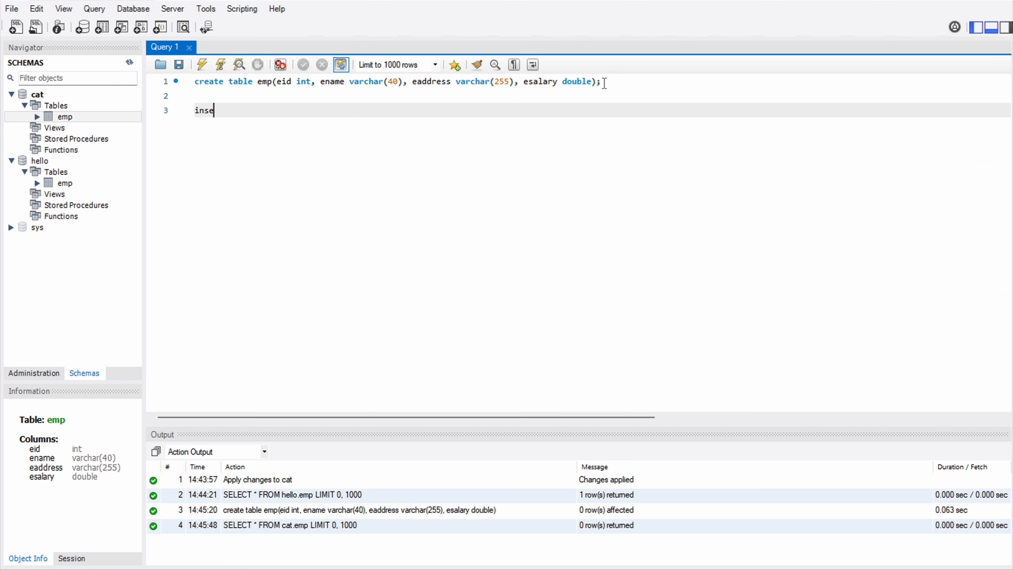
{"action": "type", "text": "rt into emp("}
{"action": "left_click_drag", "start_coordinate": [279, 82], "coordinate": [592, 86]}
{"action": "key", "text": "ctrl+c"}
{"action": "left_click", "coordinate": [290, 113]}
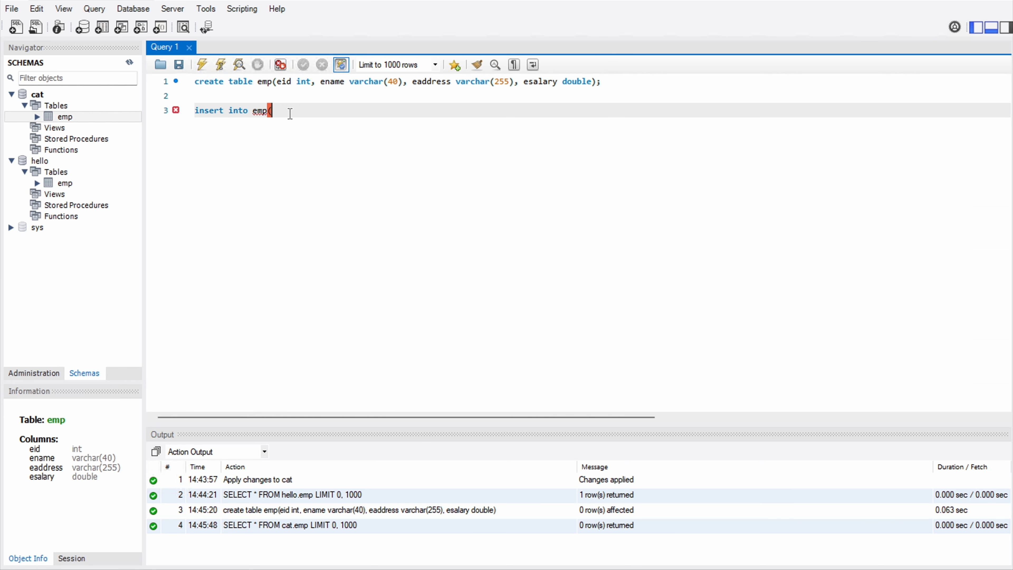
{"action": "key", "text": "ctrl+v"}
- Strip the data types so the column list reads eid, ename, eaddress, esalary
{"action": "left_click_drag", "start_coordinate": [292, 111], "coordinate": [315, 110]}
{"action": "key", "text": "BackSpace"}
{"action": "key", "text": "BackSpace"}
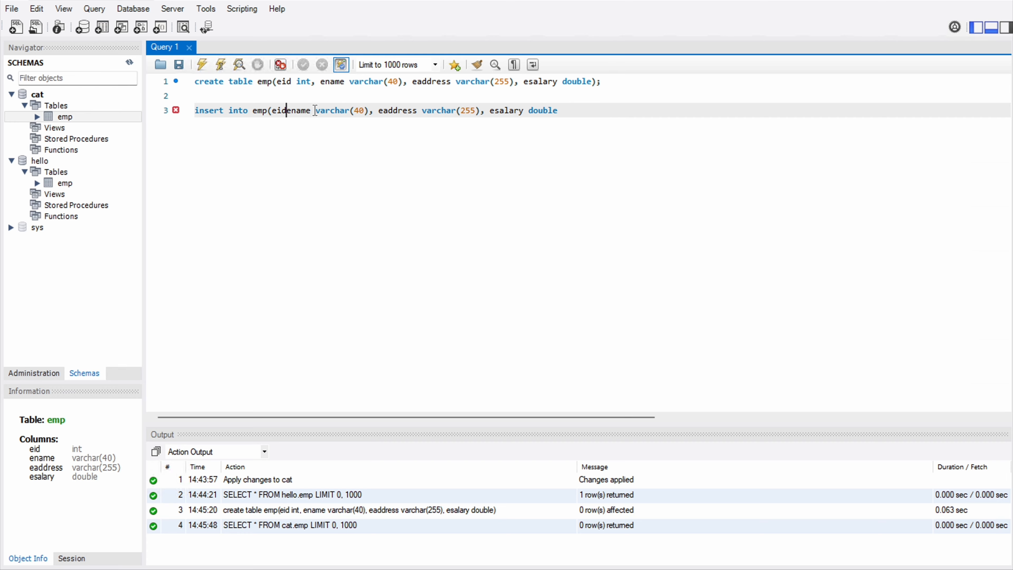
{"action": "type", "text": ","}
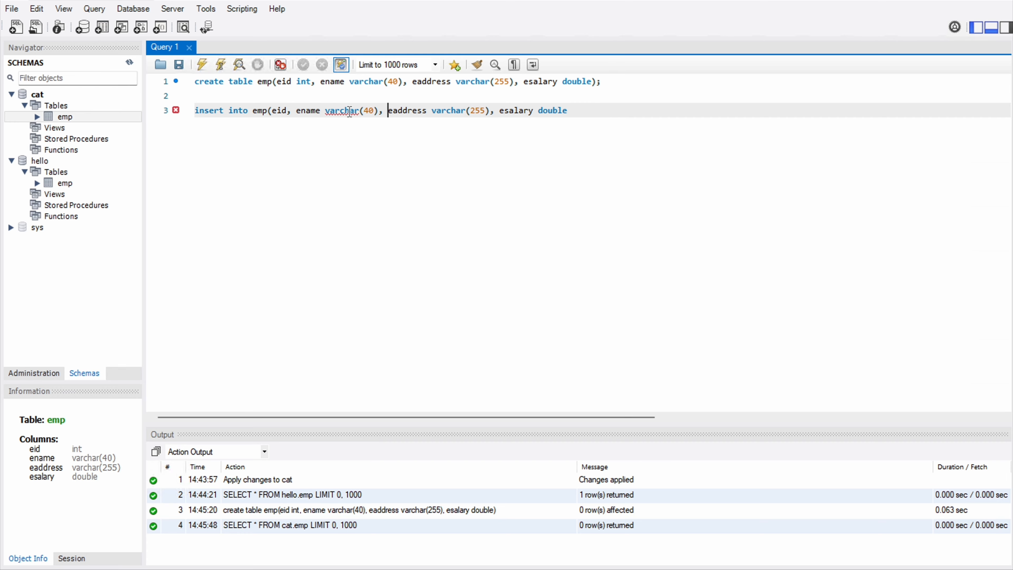
{"action": "left_click_drag", "start_coordinate": [390, 111], "coordinate": [326, 111]}
{"action": "key", "text": "BackSpace"}
{"action": "key", "text": "BackSpace"}
{"action": "type", "text": ","}
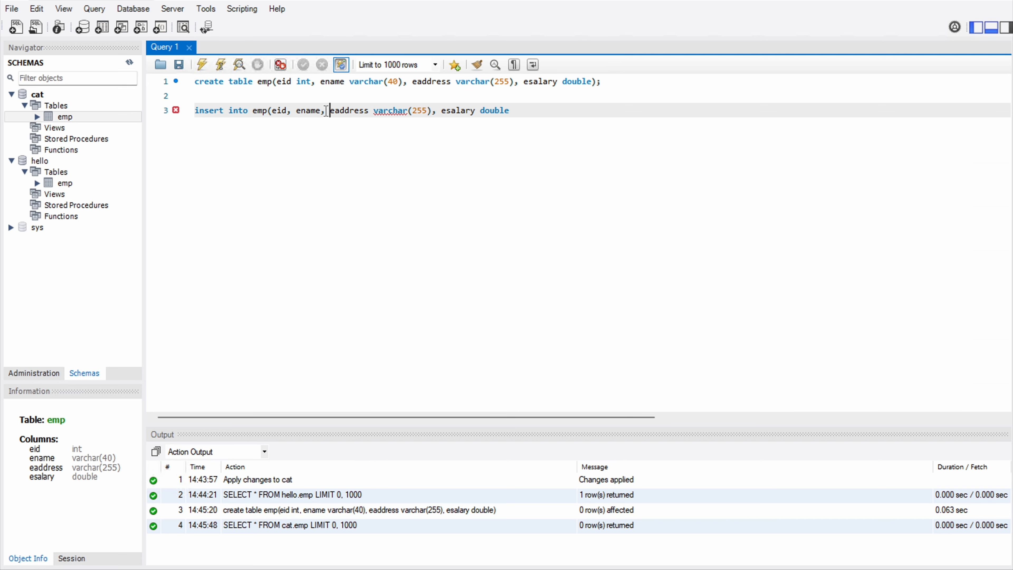
{"action": "left_click_drag", "start_coordinate": [441, 111], "coordinate": [375, 111]}
{"action": "key", "text": "BackSpace"}
{"action": "key", "text": "BackSpace"}
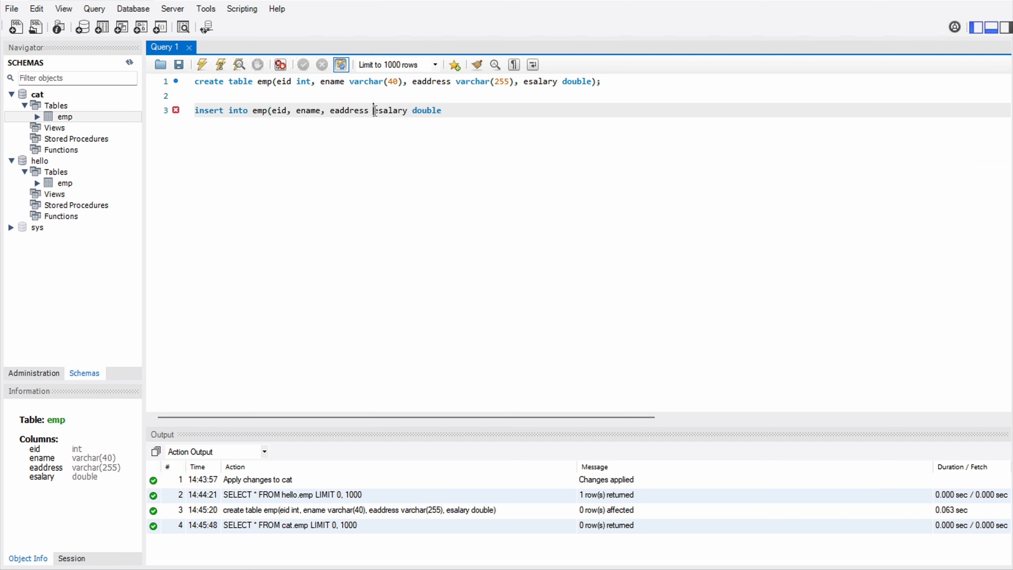
{"action": "type", "text": ","}
{"action": "double_click", "coordinate": [428, 111]}
{"action": "key", "text": "BackSpace"}
{"action": "type", "text": "("}
{"action": "key", "text": "BackSpace"}
{"action": "key", "text": "BackSpace"}
- Add VALUES (101, an employee name, 'hyd', 10000) and select the whole insert line
{"action": "type", "text": "values (101, "}
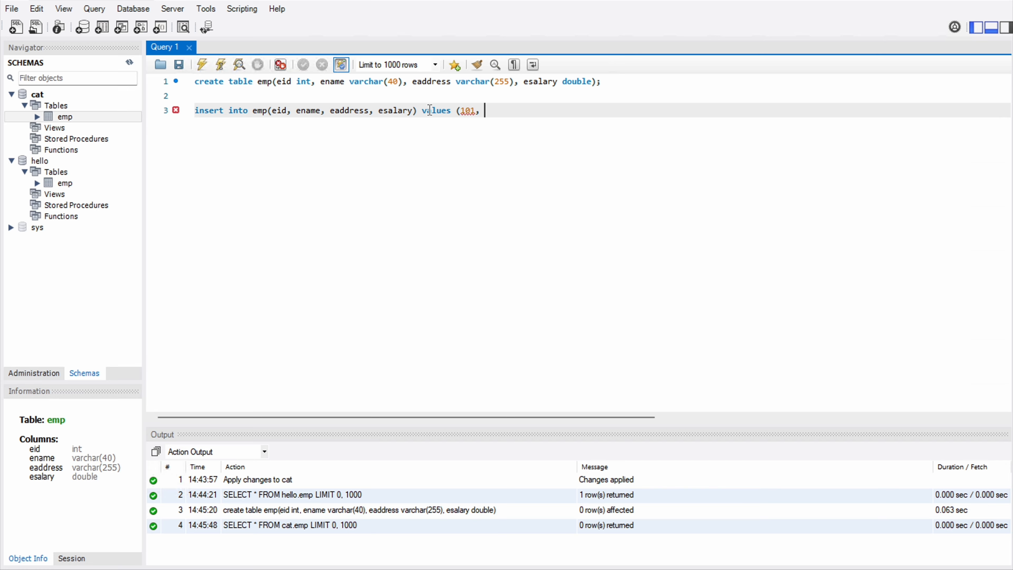
{"action": "type", "text": "'sai kiran', 'hyd', 10000"}
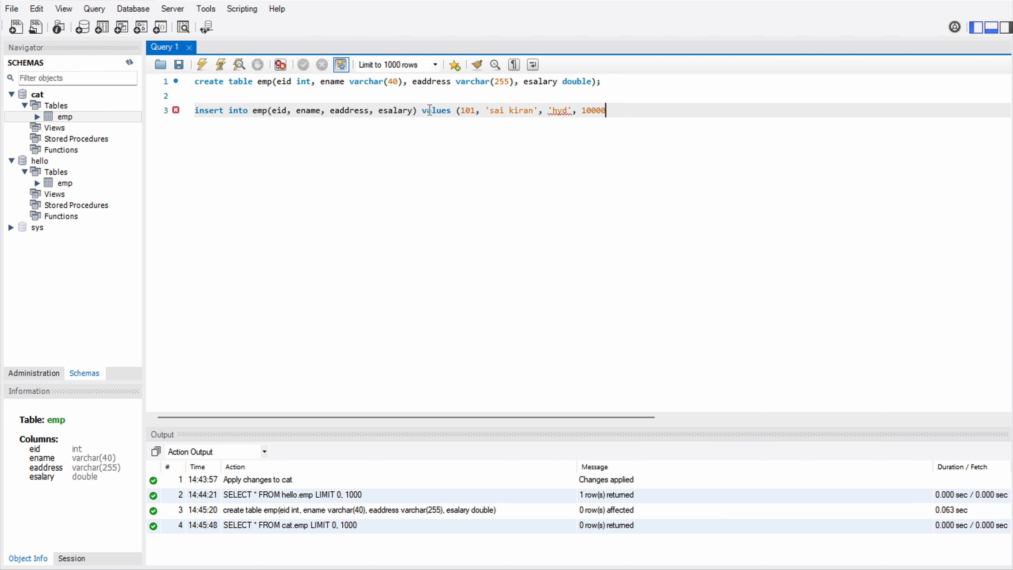
{"action": "type", "text": ");"}
{"action": "key", "text": "Return"}
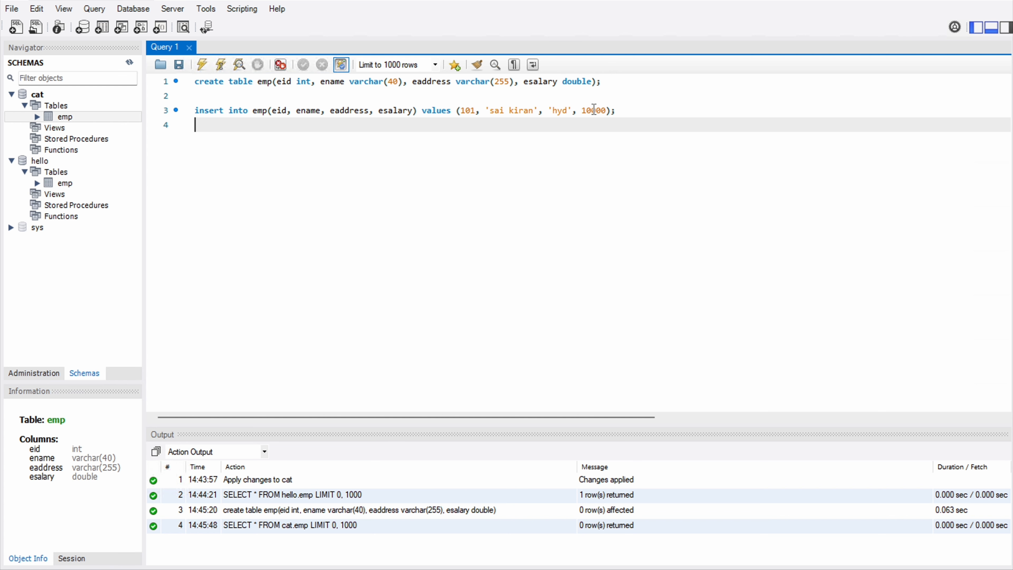
{"action": "left_click", "coordinate": [609, 115]}
{"action": "left_click_drag", "start_coordinate": [610, 115], "coordinate": [186, 115]}
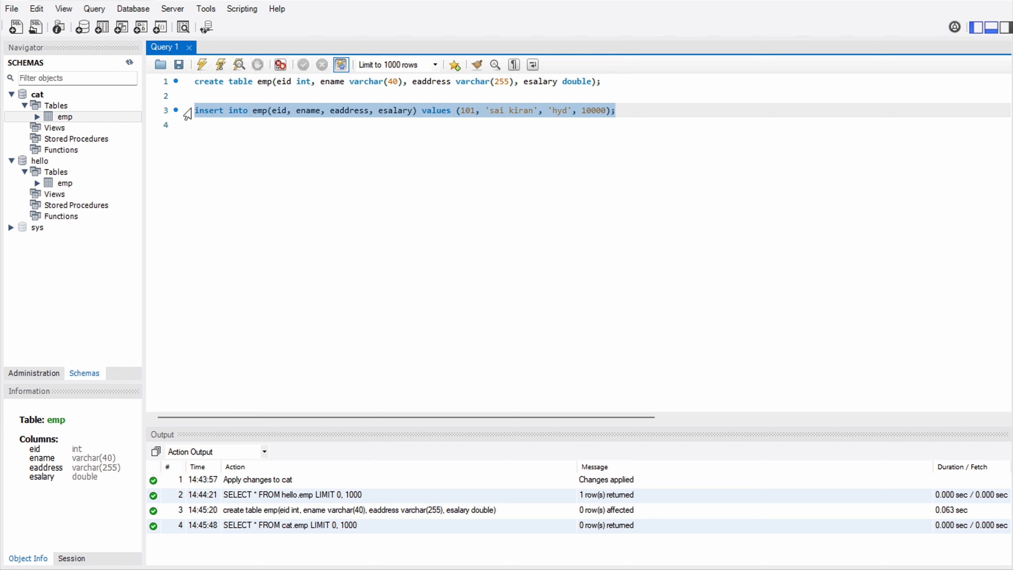
- Run the INSERT, refresh Schemas, and open cat.emp's rows to see employee 101
{"action": "left_click", "coordinate": [201, 65]}
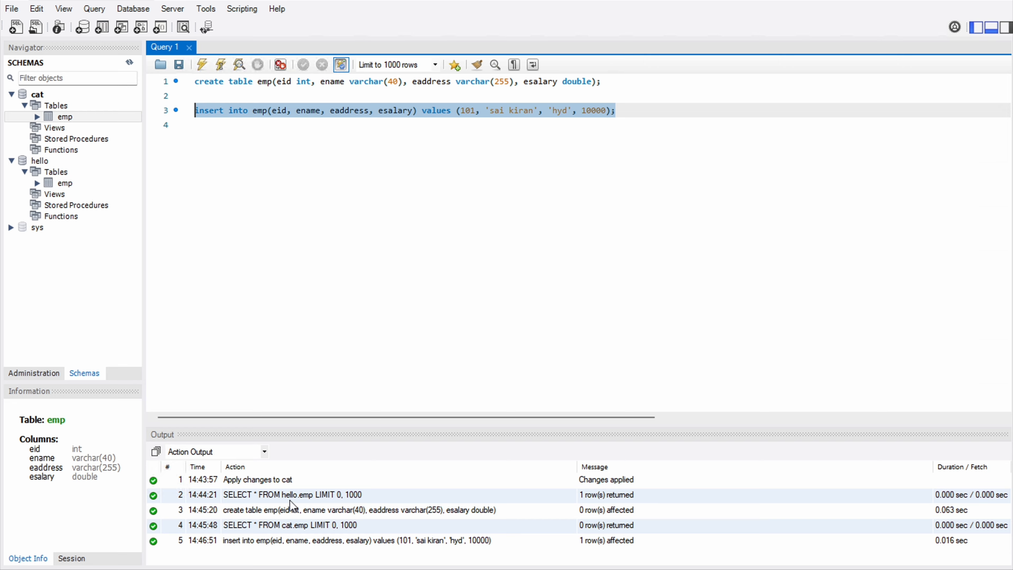
{"action": "left_click", "coordinate": [129, 64]}
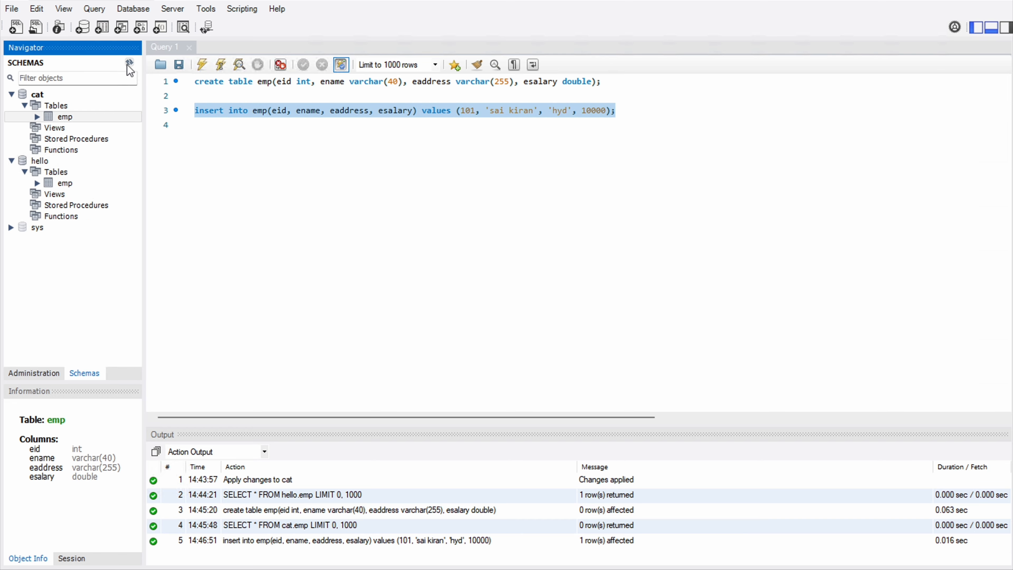
{"action": "left_click", "coordinate": [136, 117]}
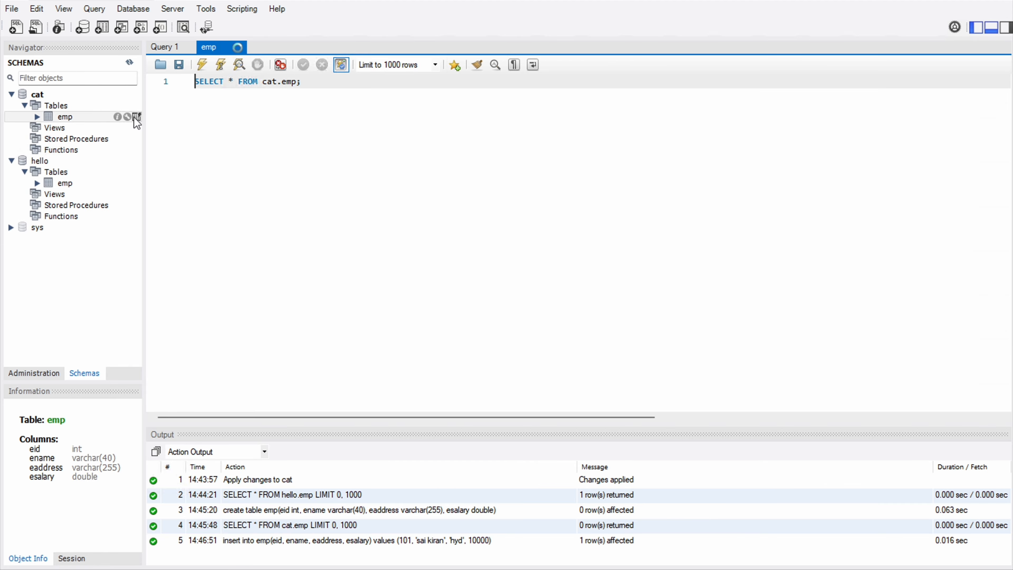